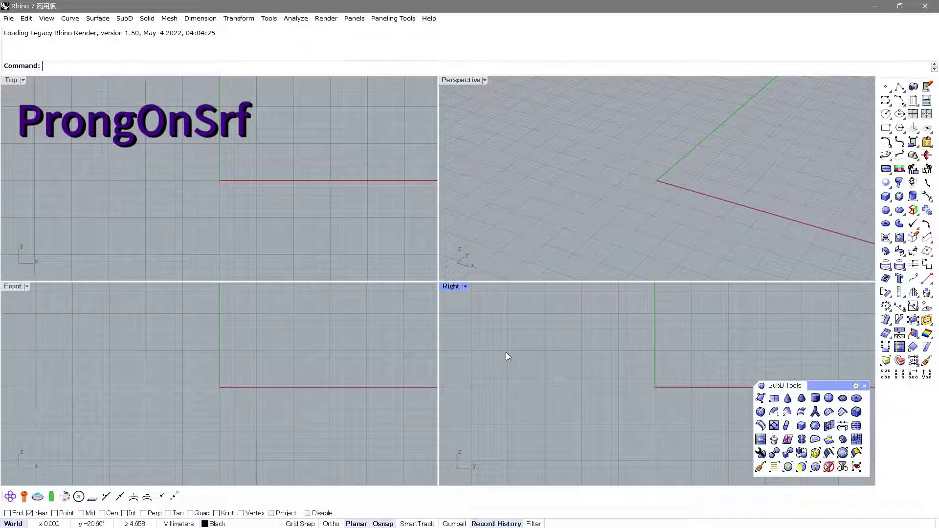
- Create a tube at the origin with a 1 mm wall and default length
left_click(888, 198)
left_click(860, 214)
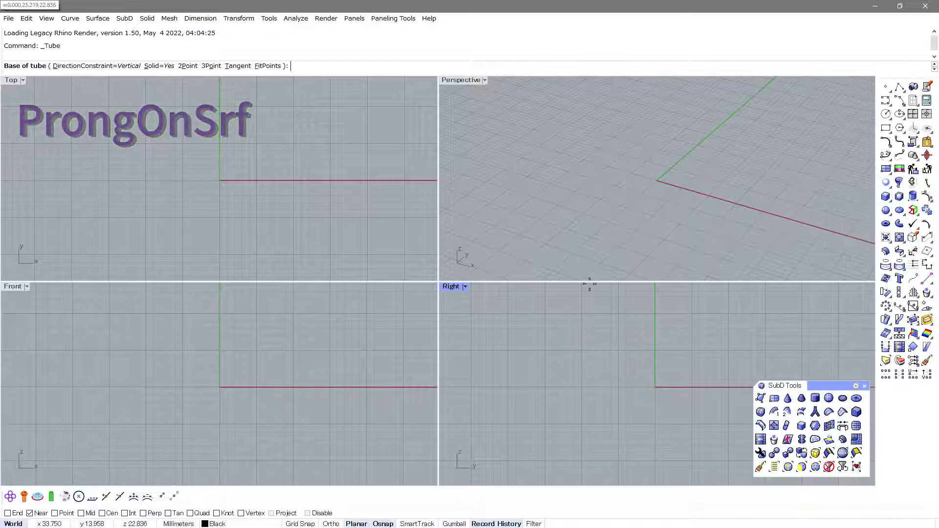
type("0")
key("Return")
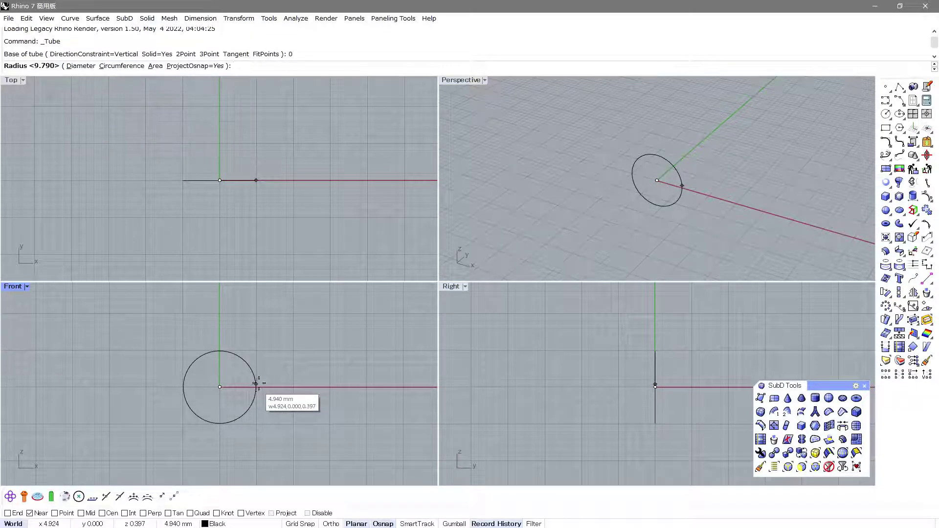
key("shift")
left_click(293, 388)
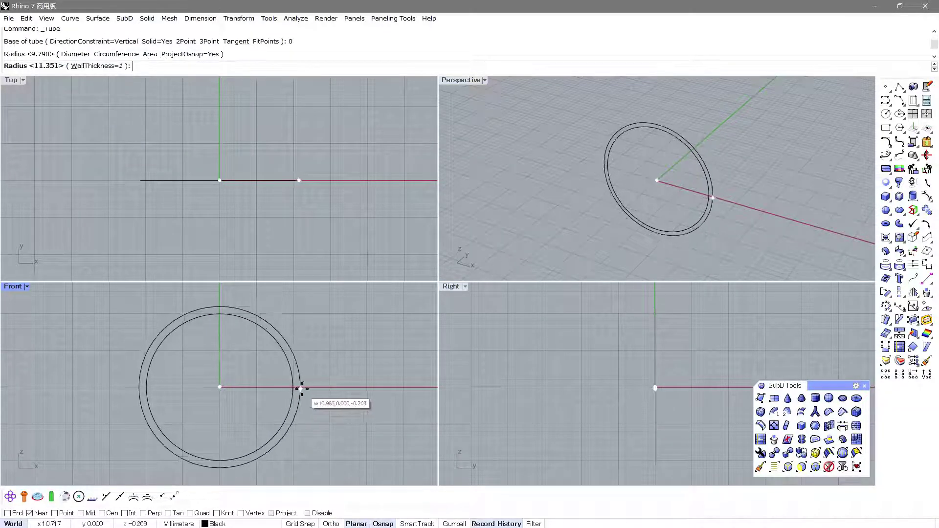
left_click(304, 388)
key("Return")
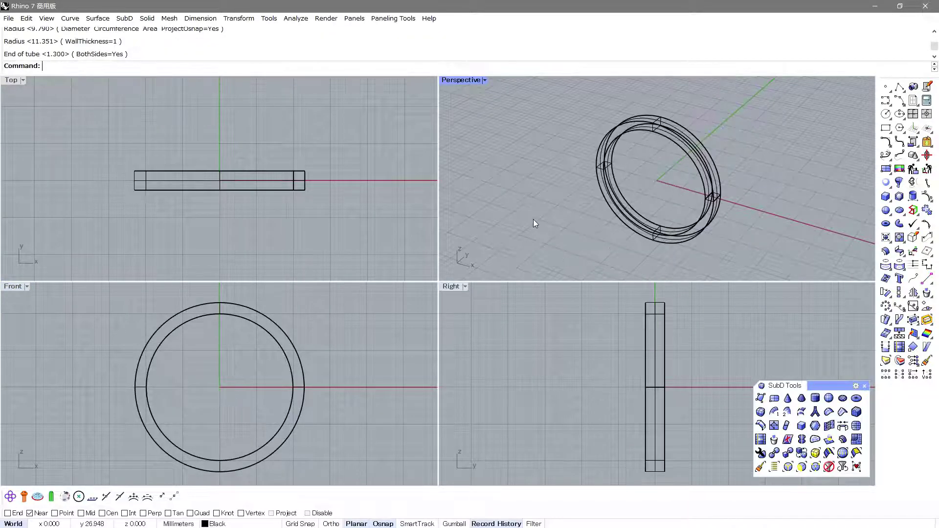
- Maximise the Perspective view and display the ring shaded
key("ctrl+m")
right_click_drag(313, 274, 312, 333)
key("ctrl+alt+s")
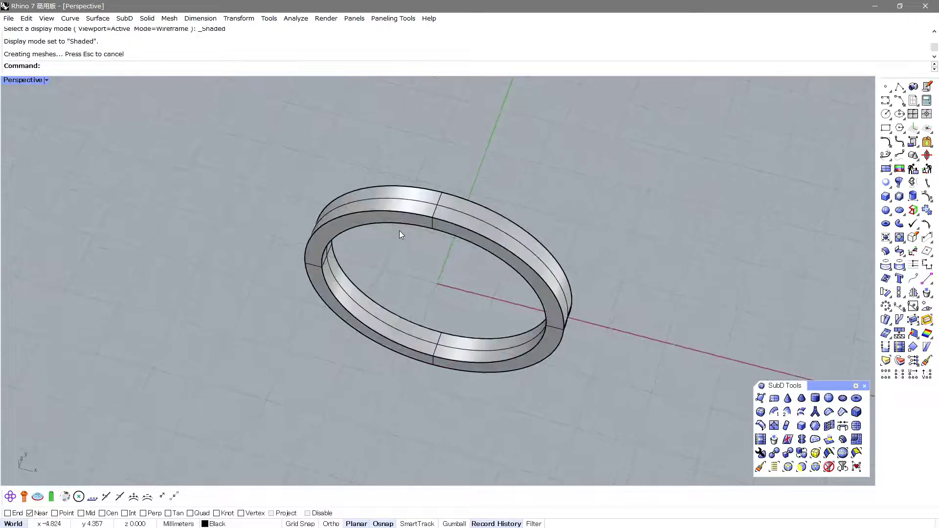
scroll(399, 231, "up", 2)
scroll(278, 278, "up", 2)
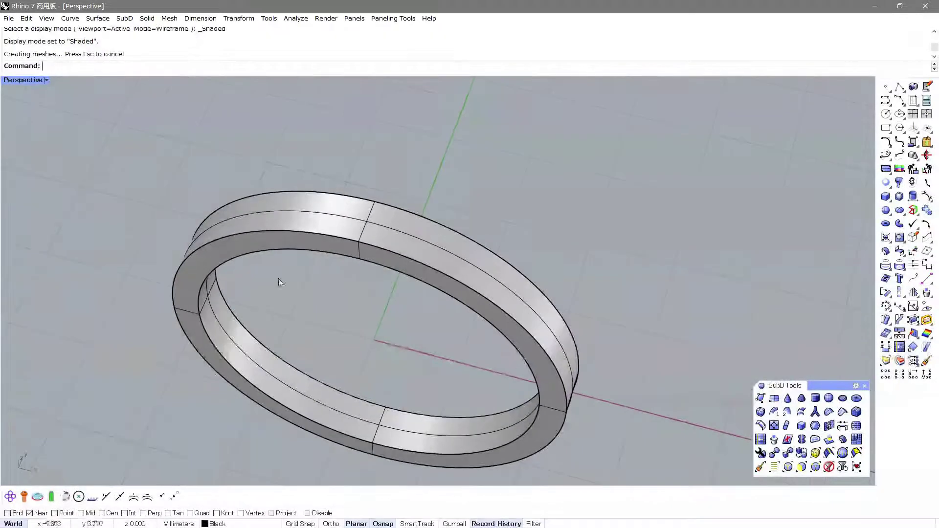
- Start Crane CircleOnObject on the ring with Osnap off, diameter 0.5 and offset 0
left_click(11, 503)
scroll(348, 223, "up", 1)
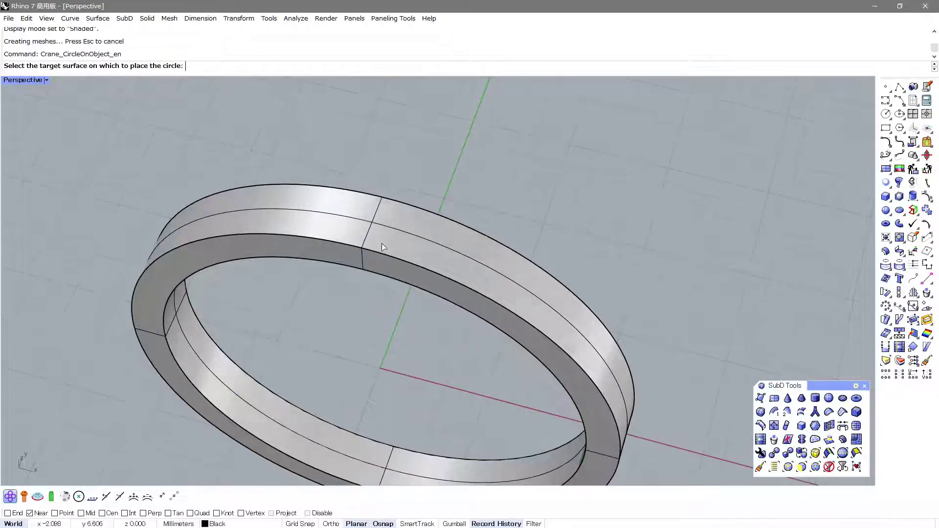
key("F3")
scroll(386, 242, "up", 1)
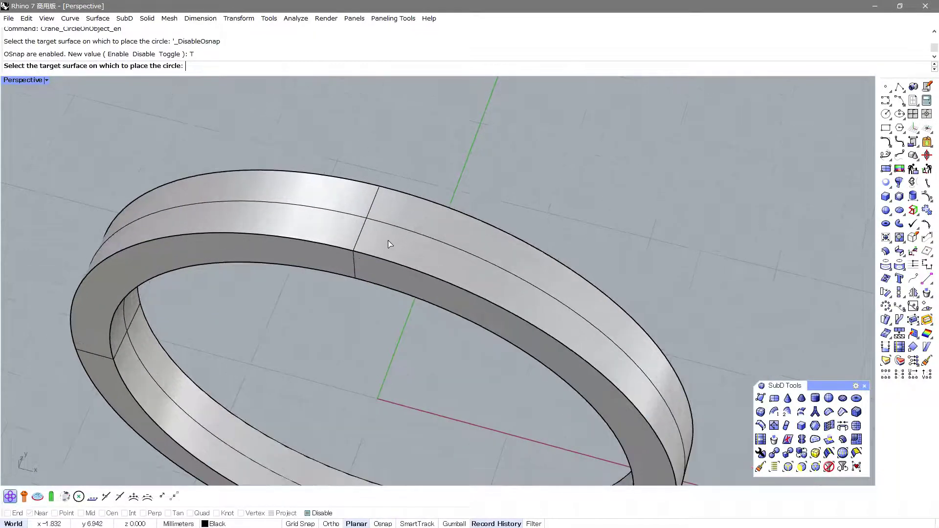
scroll(384, 244, "up", 1)
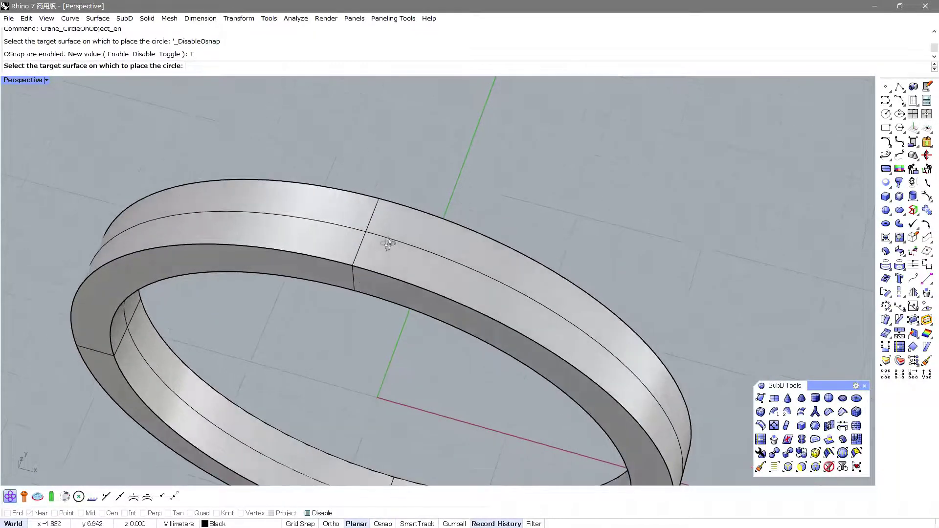
left_click(360, 259)
scroll(361, 250, "up", 1)
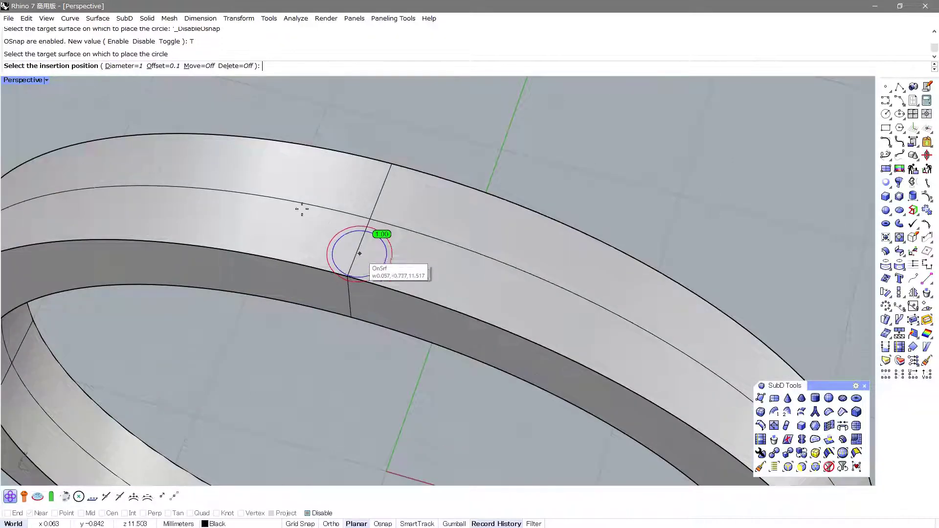
left_click(113, 67)
type("0.5")
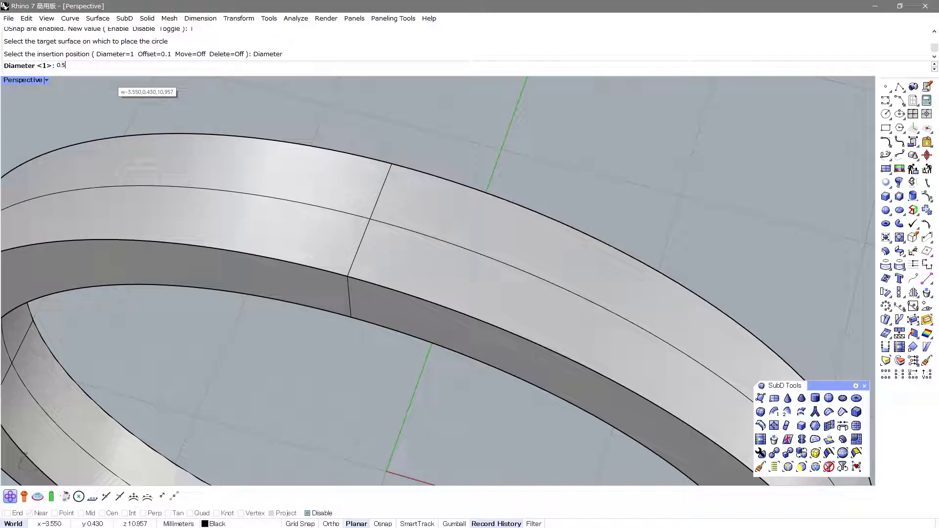
key("Return")
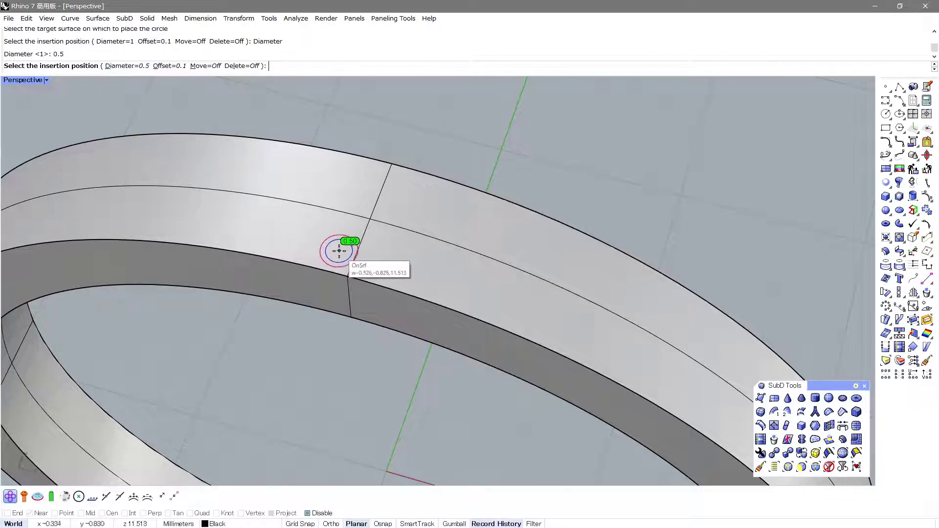
left_click(158, 67)
type("0")
key("Return")
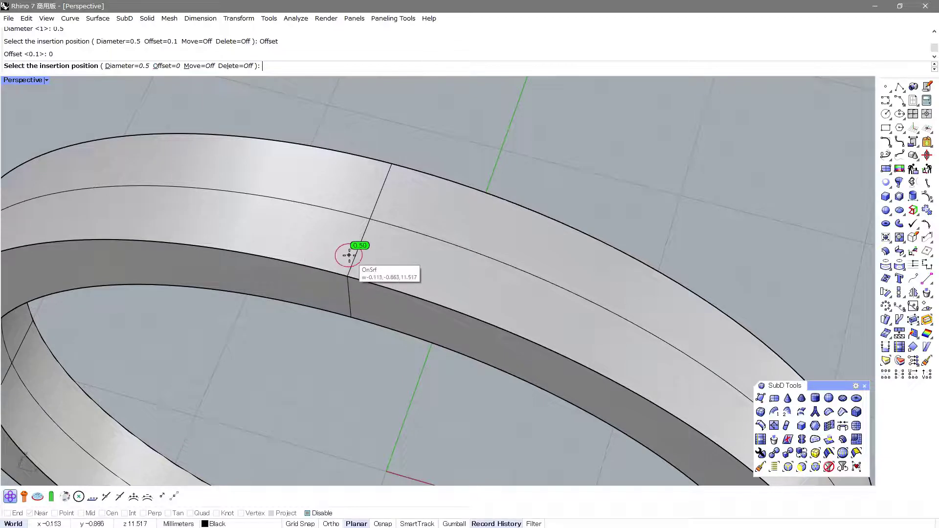
- Place six circles in two rows of three on the ring's top face
left_click(353, 255)
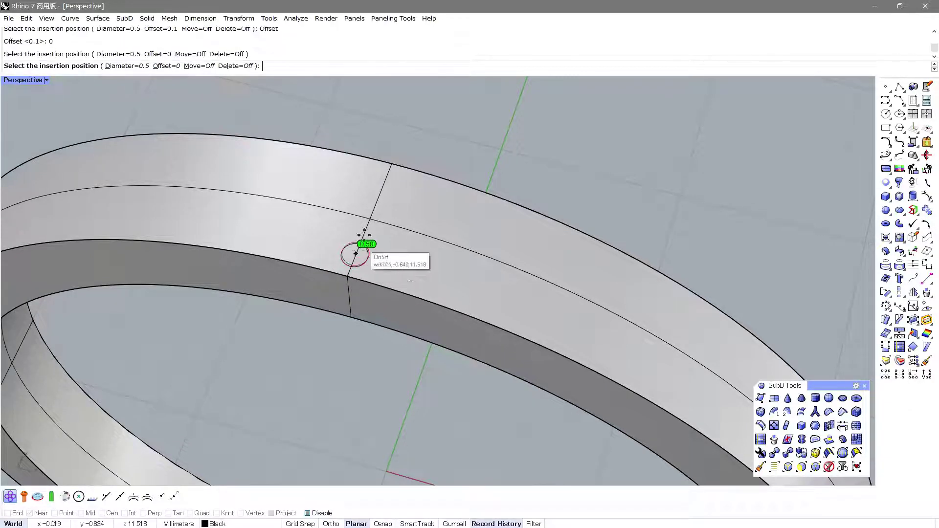
left_click(382, 181)
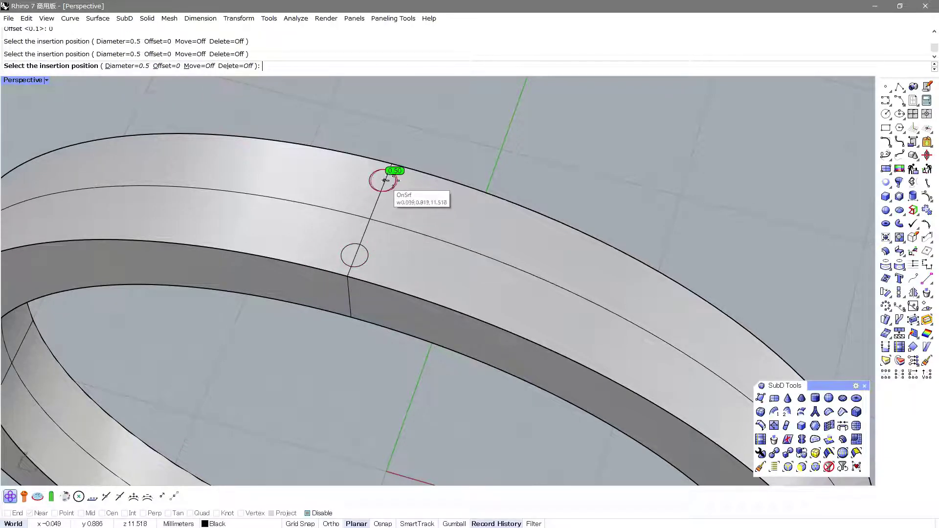
left_click(419, 188)
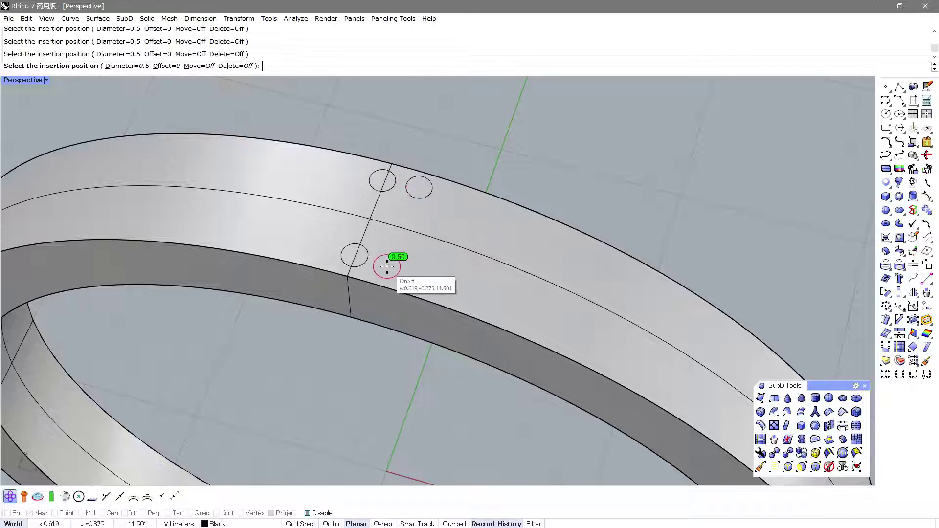
left_click(423, 281)
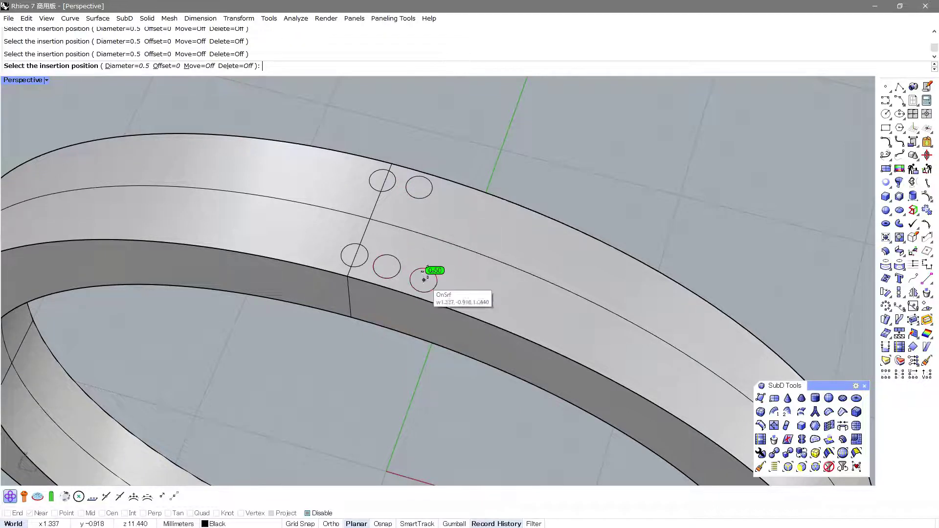
left_click(454, 199)
key("Return")
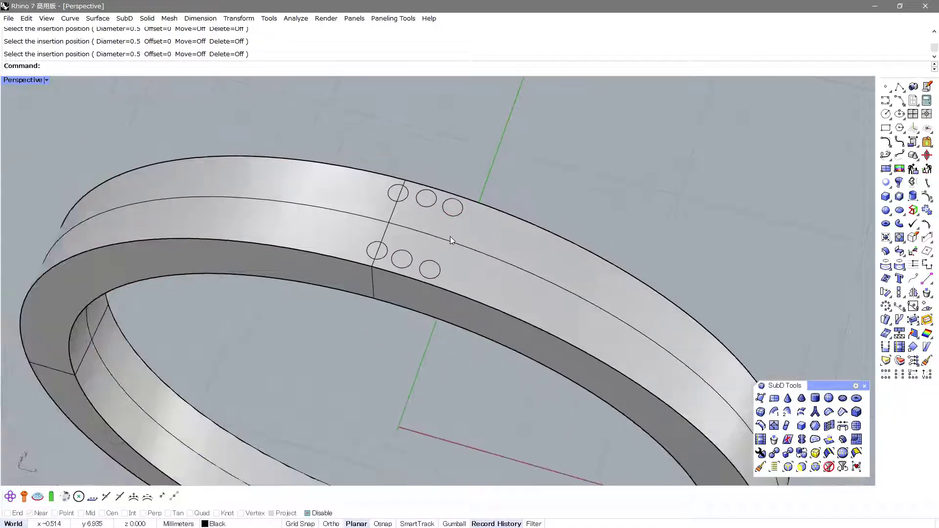
right_click_drag(450, 237, 489, 264)
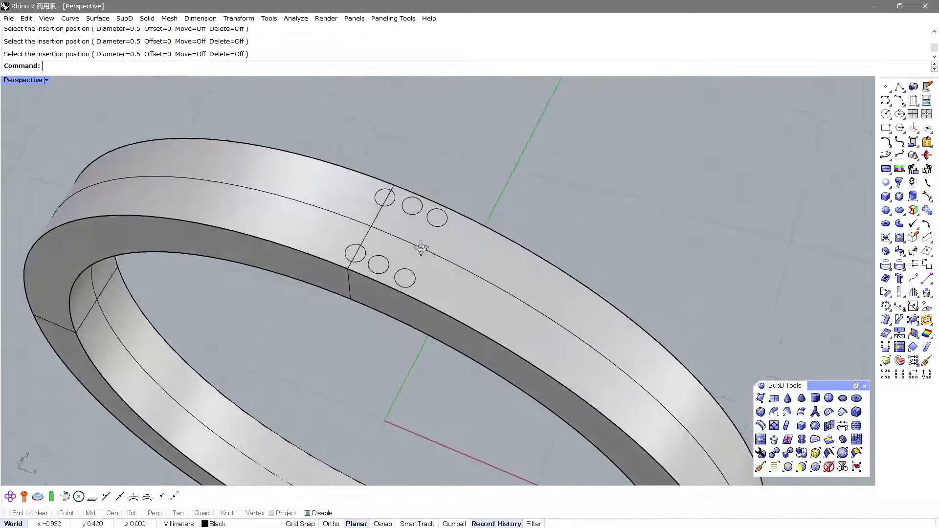
- Make Prong the current layer and generate ProngOnSrf prongs on all six circles
left_click(225, 524)
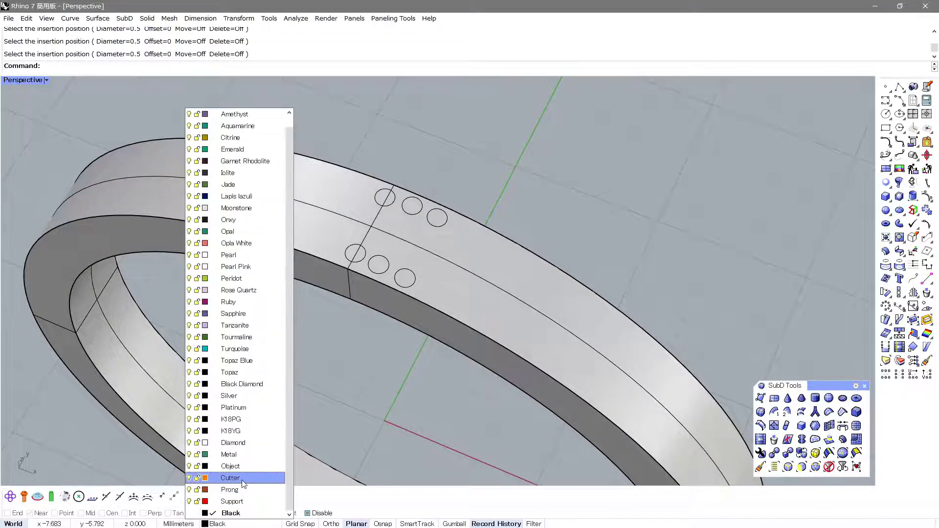
left_click(239, 493)
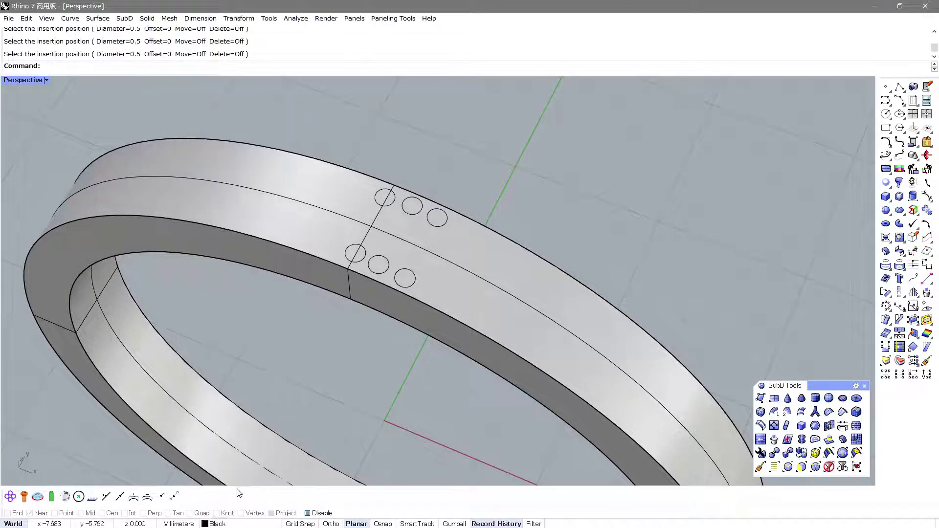
left_click(50, 498)
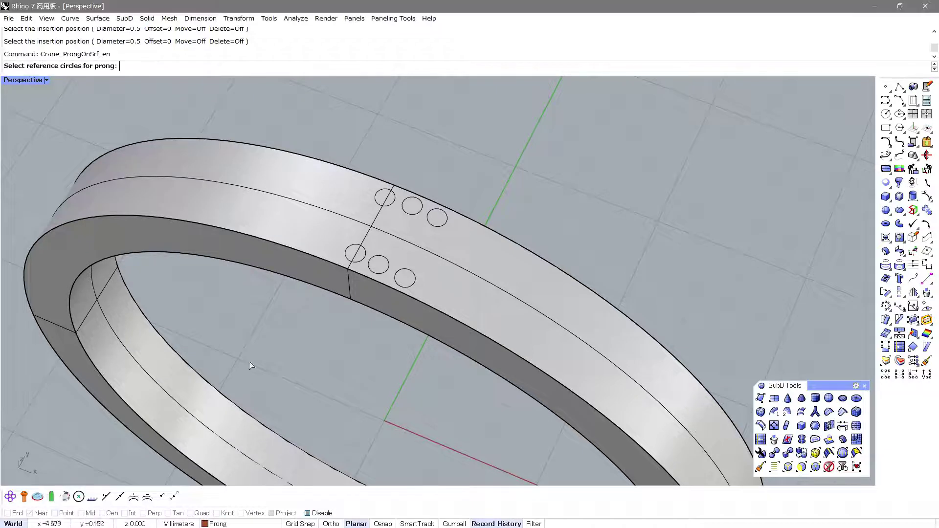
left_click(359, 261)
left_click(393, 200)
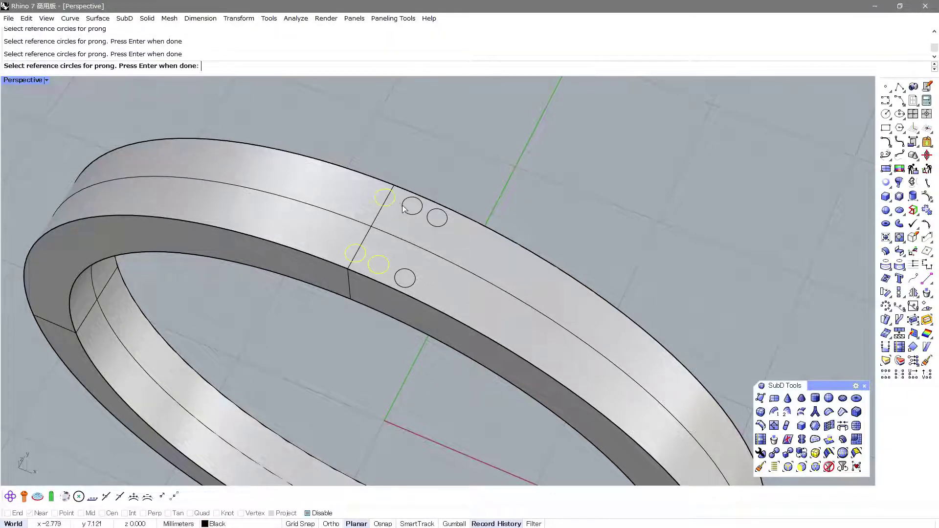
left_click(414, 214)
key("Return")
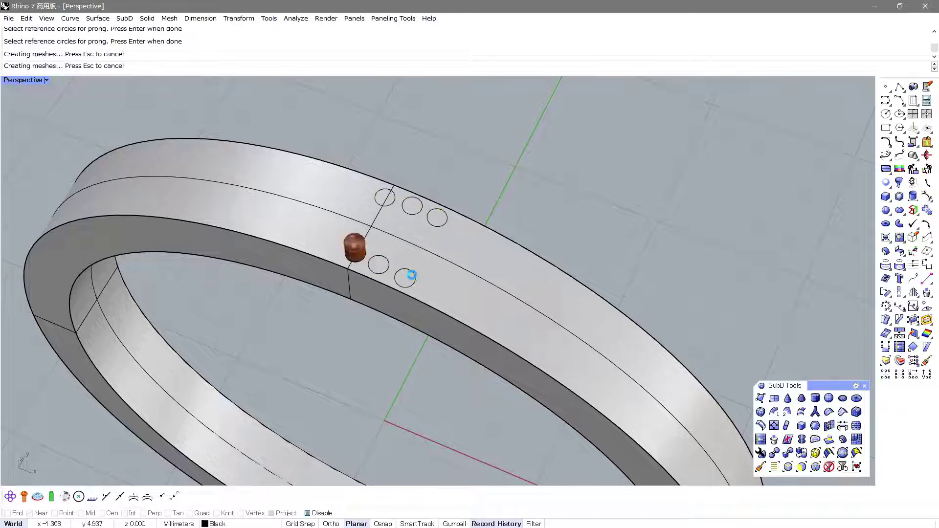
scroll(417, 213, "down", 5)
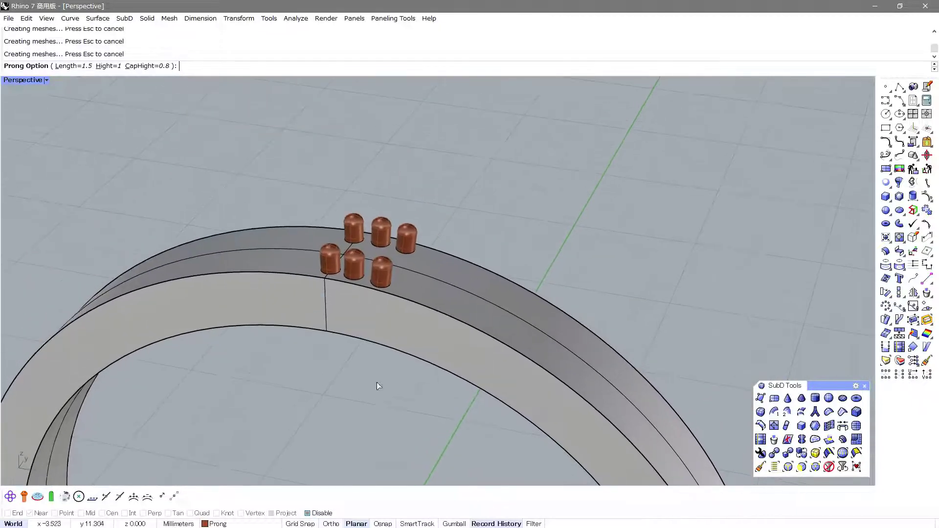
- Switch to Ghosted display and cancel the pending prong length edit
key("ctrl+alt+g")
scroll(416, 245, "up", 4)
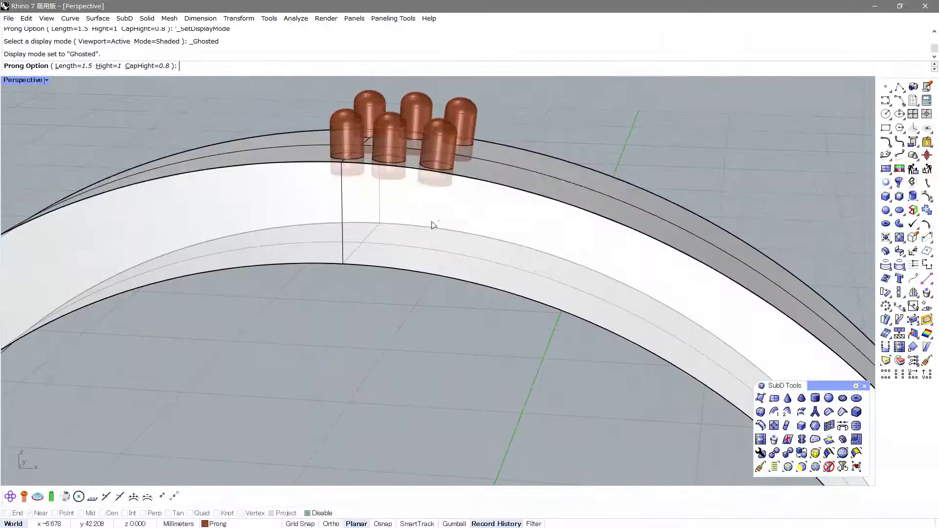
right_click_drag(422, 242, 394, 325)
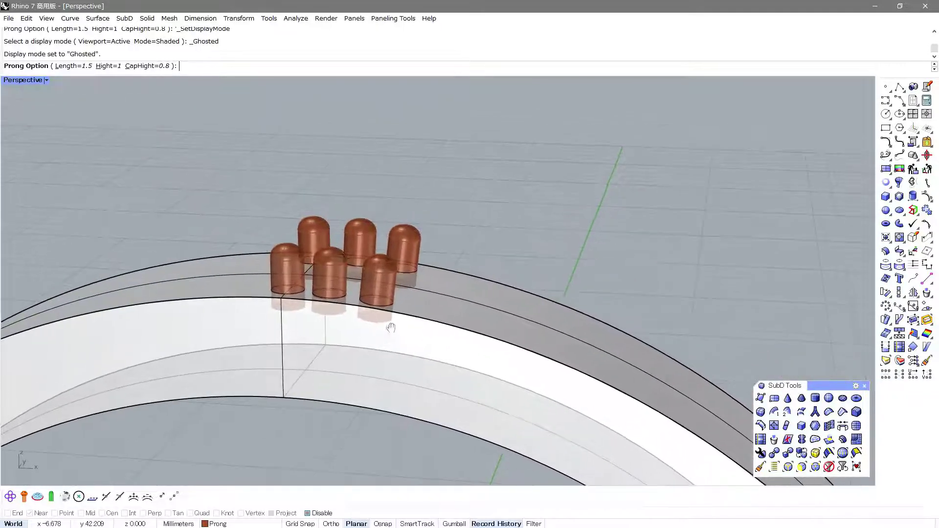
left_click(77, 67)
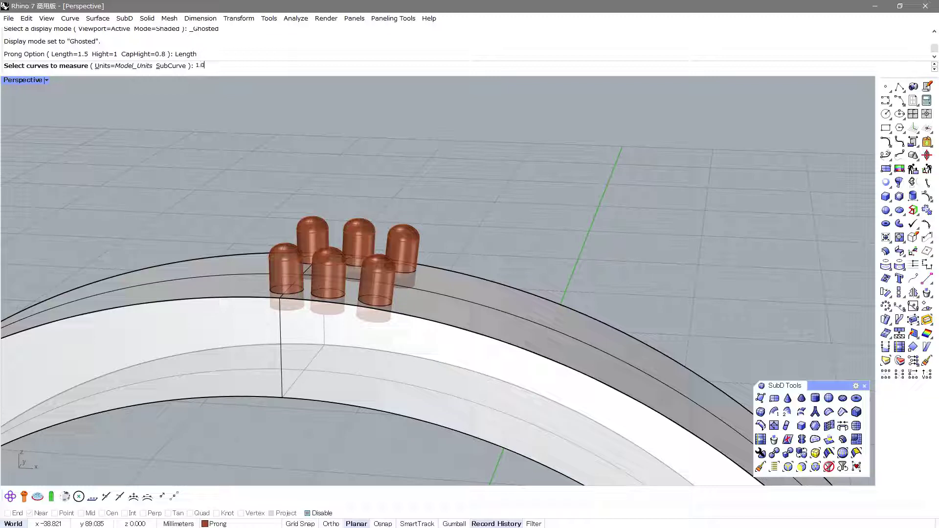
key("Return")
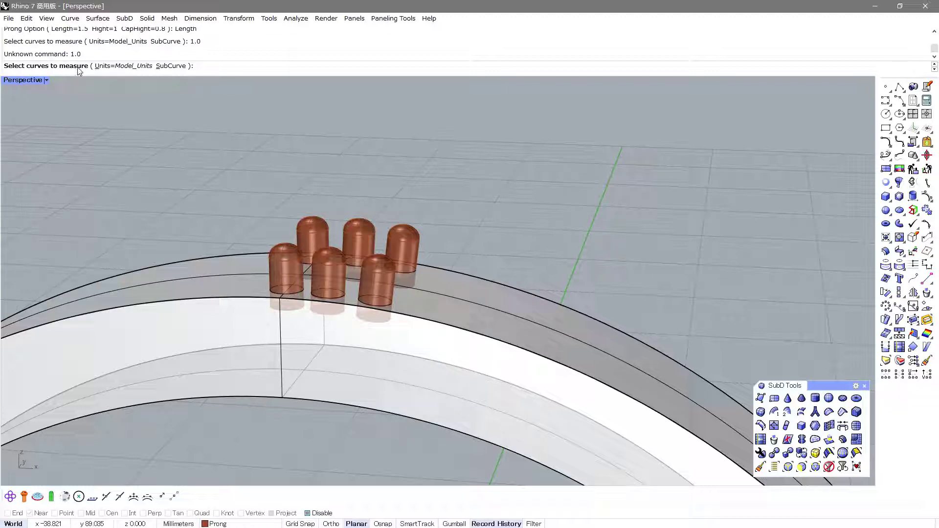
key("Escape")
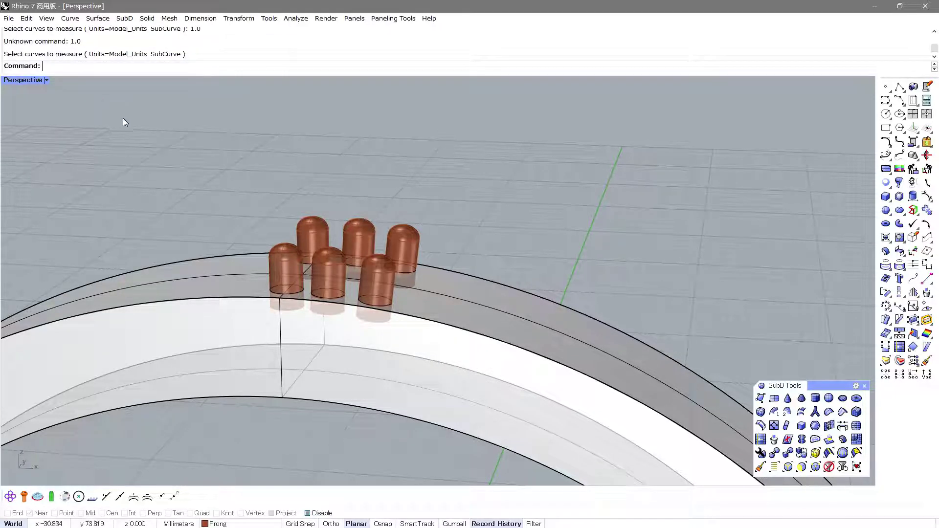
- Undo the prongs and regenerate them on all six window-selected circles
key("ctrl+z")
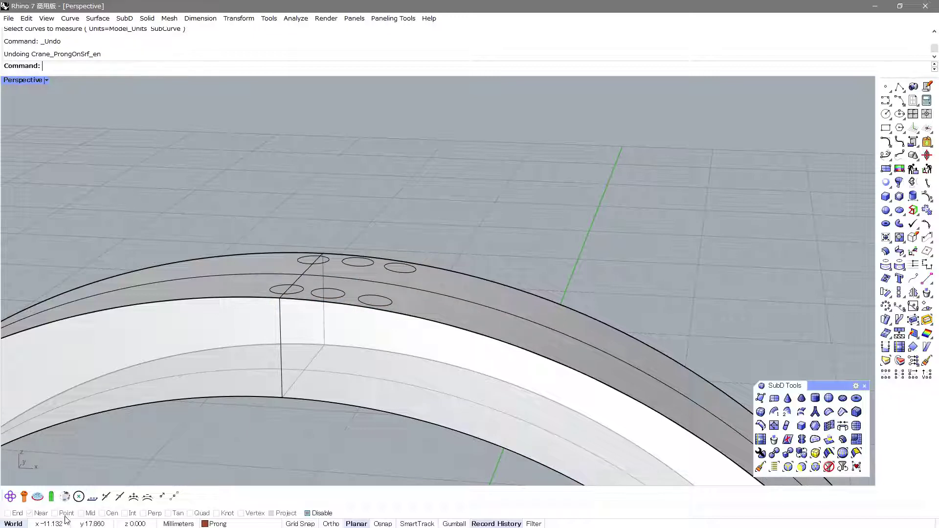
key("Return")
right_click_drag(252, 335, 223, 214)
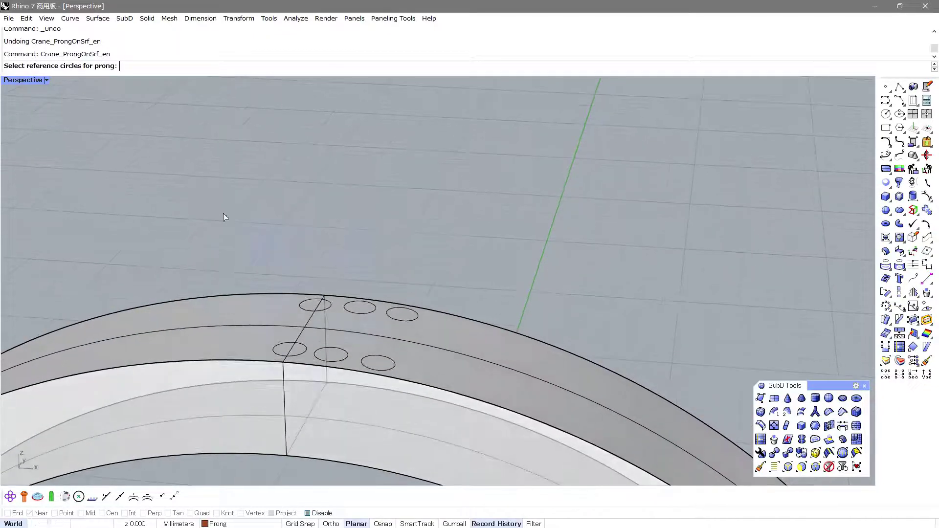
left_click_drag(220, 214, 443, 435)
key("Return")
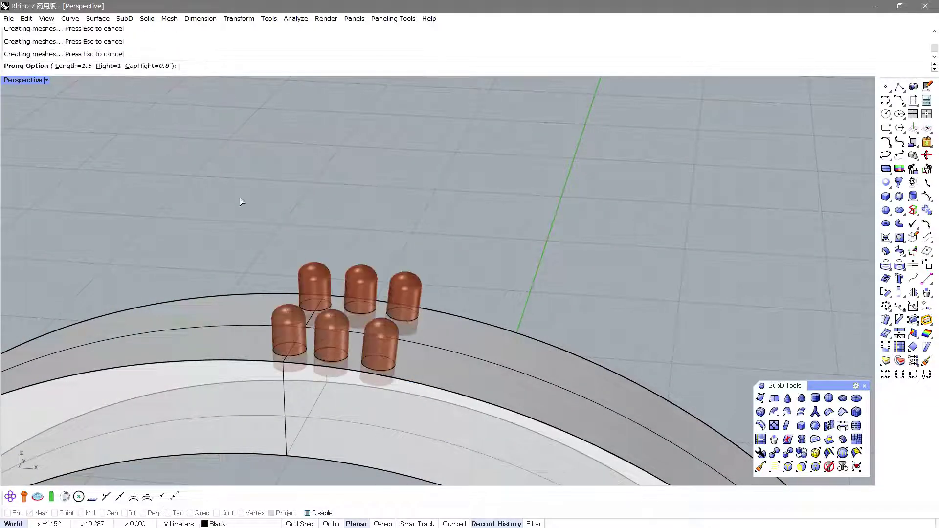
- Set the prong length to 1, then to 2
left_click(78, 66)
type("1")
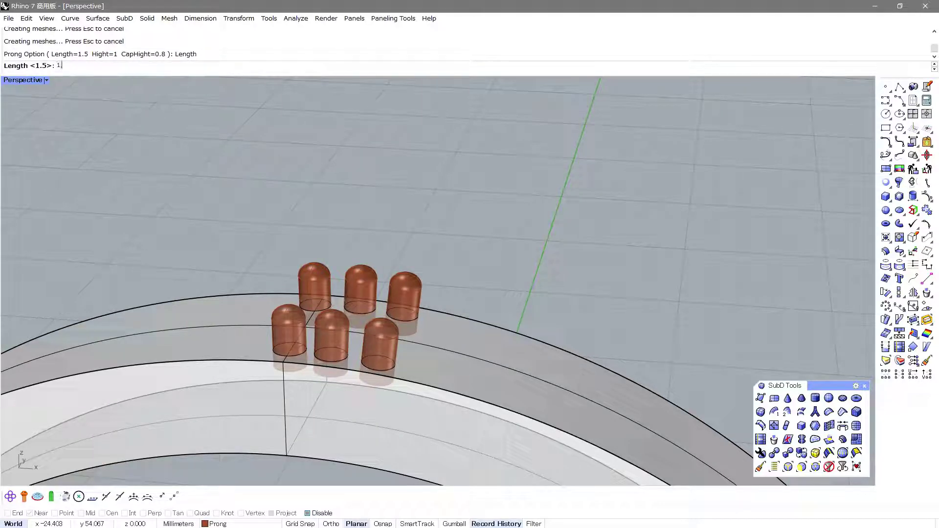
type(".0")
key("Return")
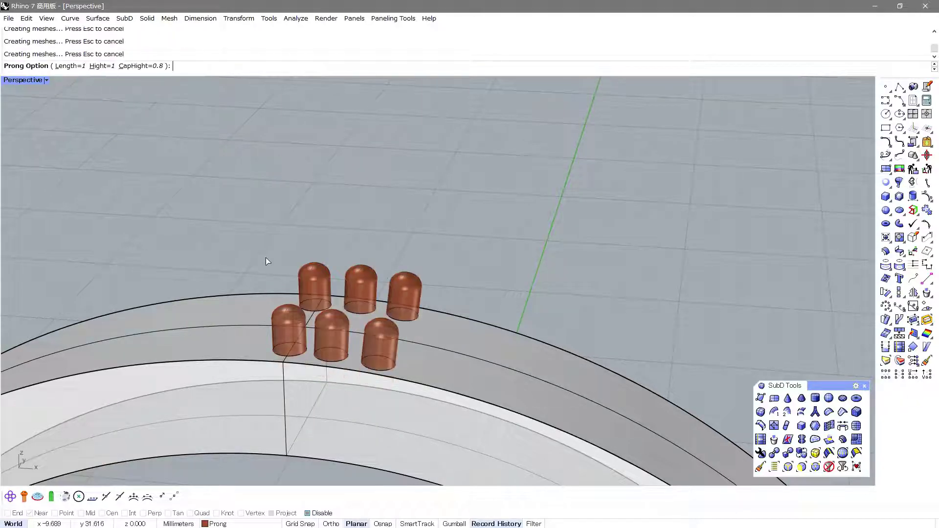
right_click_drag(266, 257, 270, 245)
scroll(270, 231, "up", 3)
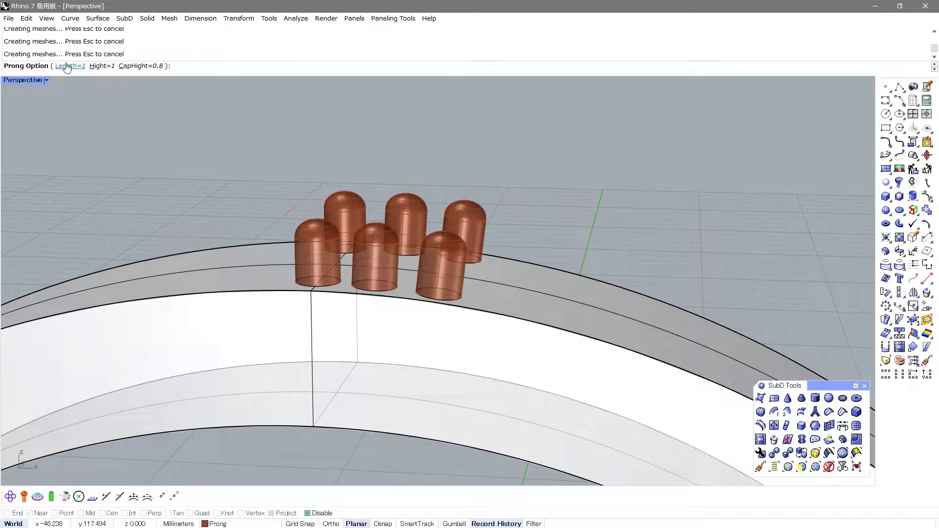
left_click(71, 66)
type("2")
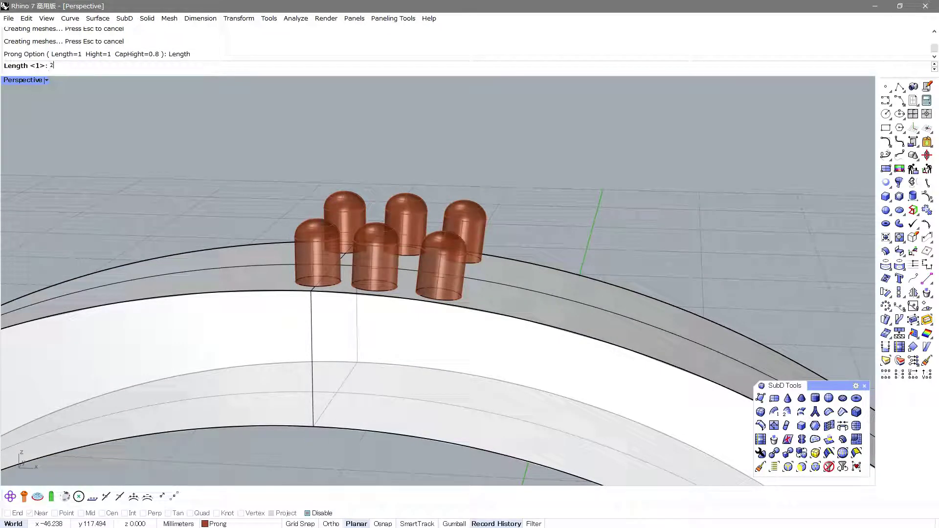
key("Return")
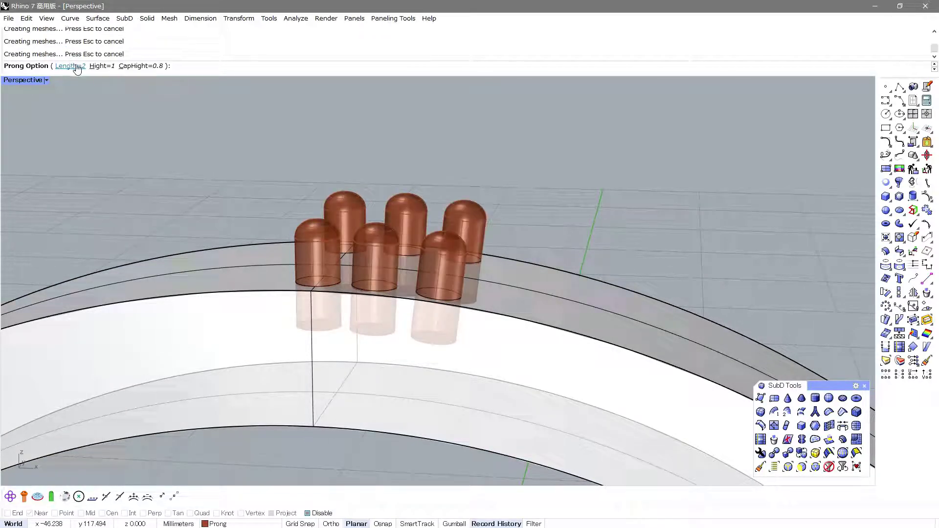
- Try prong heights of 0.5, -0.5, 0 and 1
left_click(96, 72)
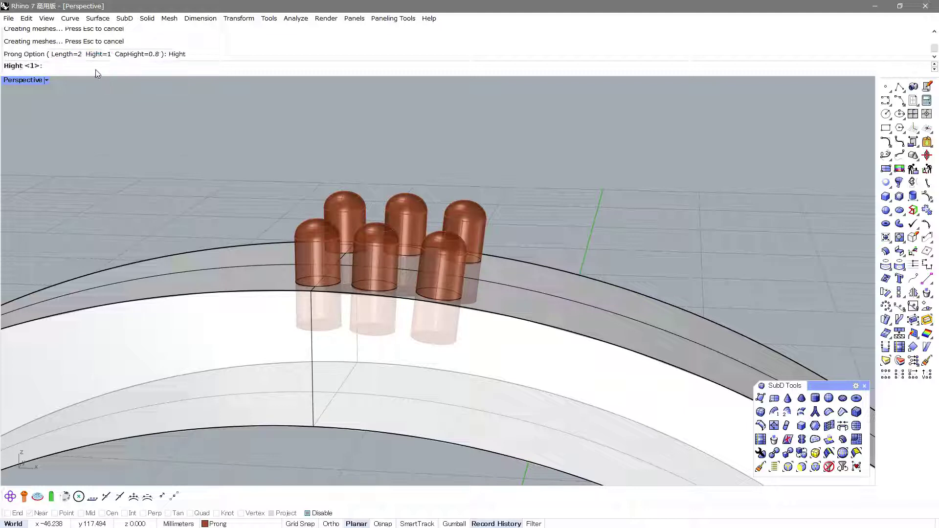
type("0.5")
key("Return")
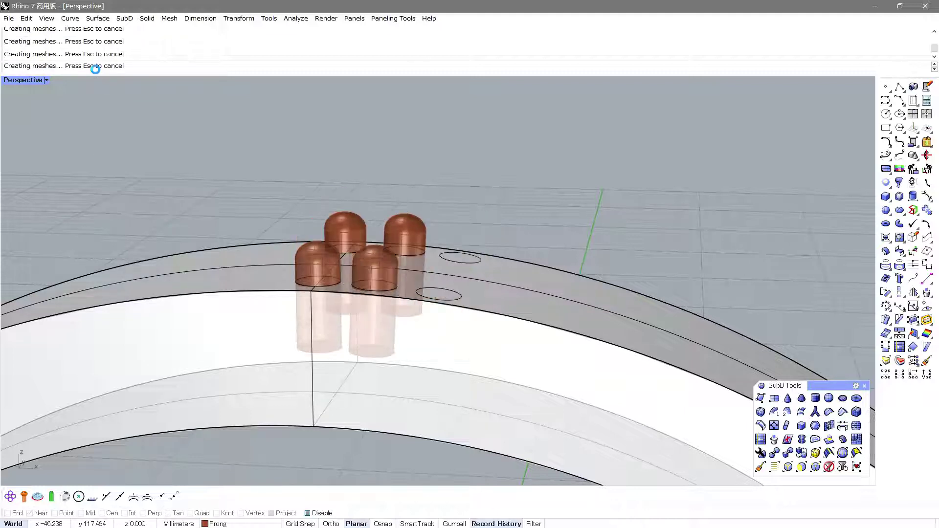
left_click(97, 73)
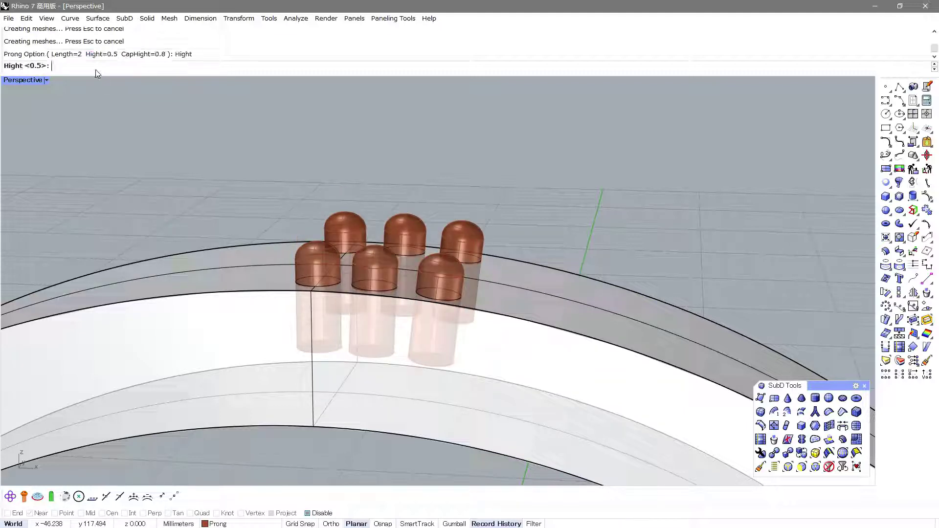
type("0.5")
key("Return")
left_click(97, 72)
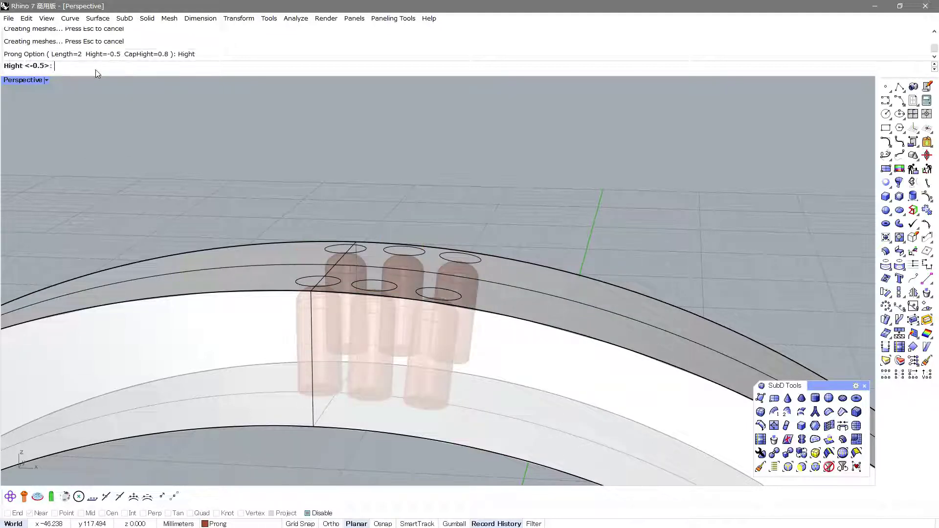
key("Return")
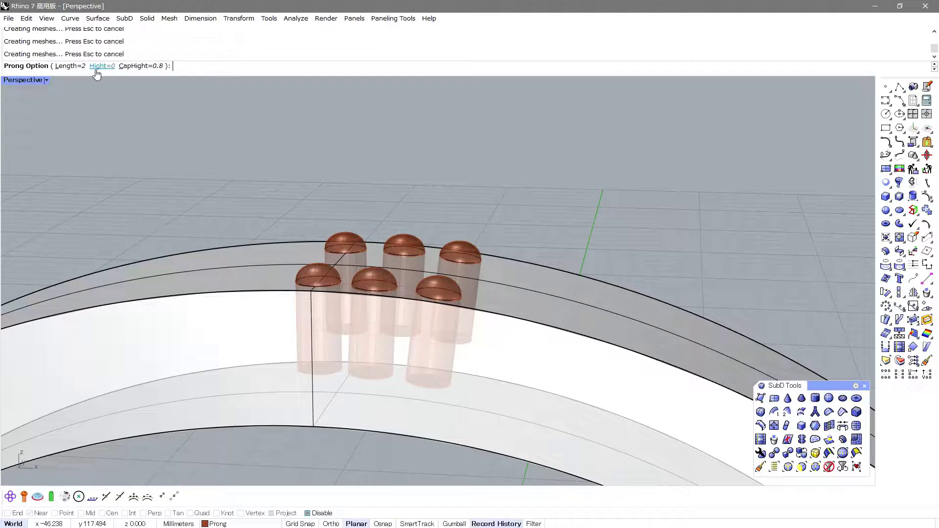
left_click(97, 72)
type("1")
key("Return")
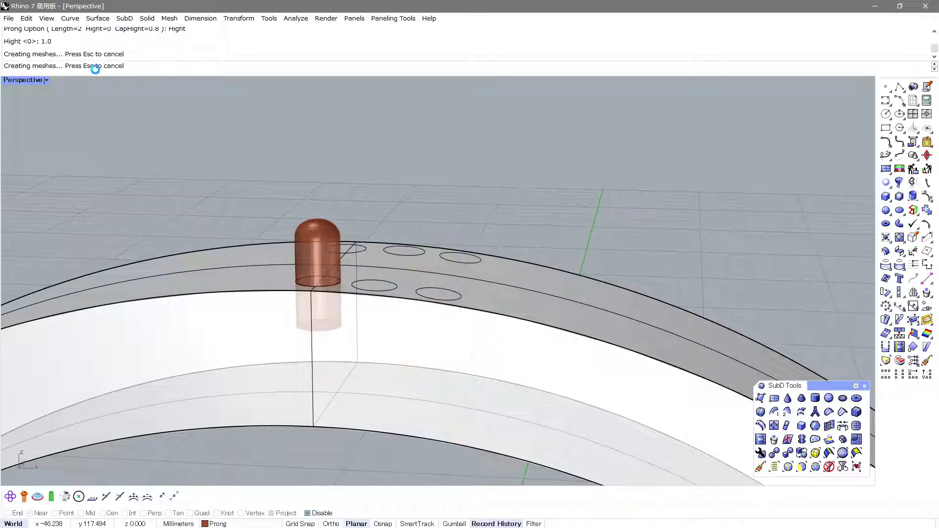
- Settle the prong height at 1.8 after trying 1.2 and 2
left_click(97, 73)
type("1.2")
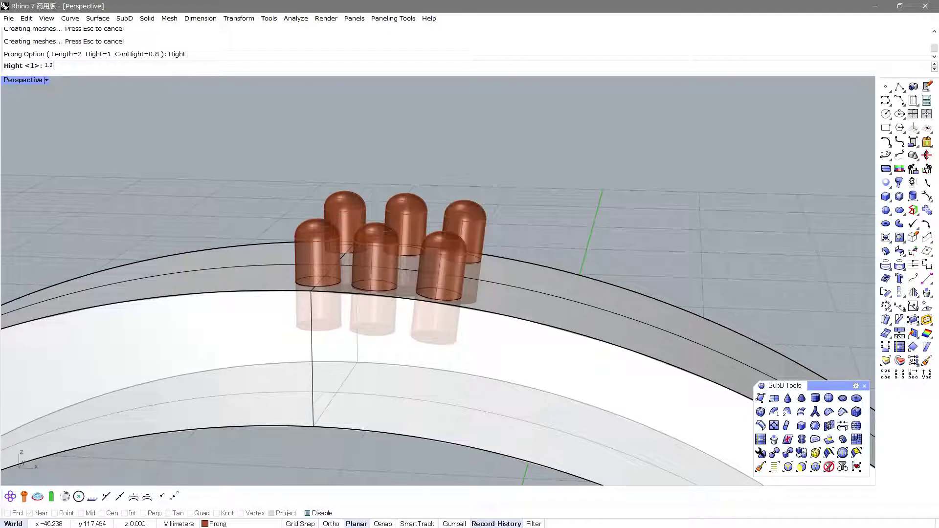
key("Return")
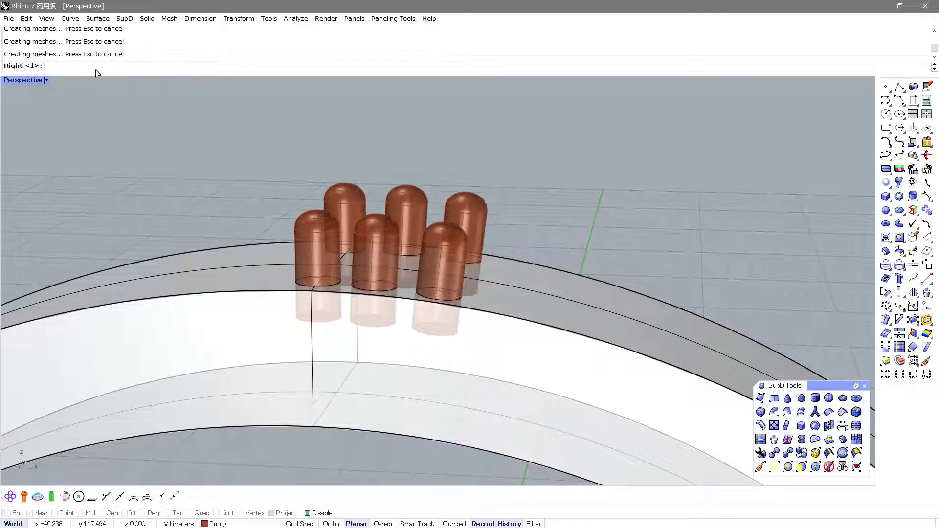
left_click(96, 71)
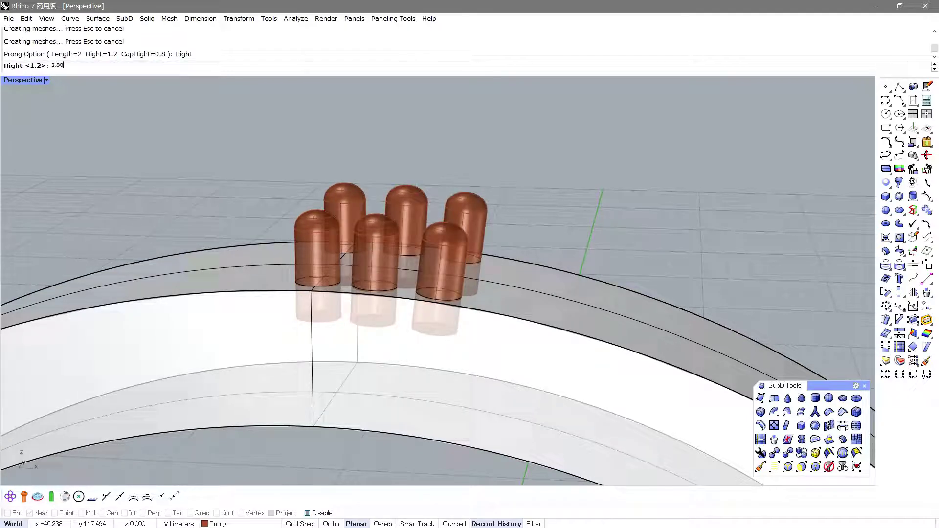
key("Return")
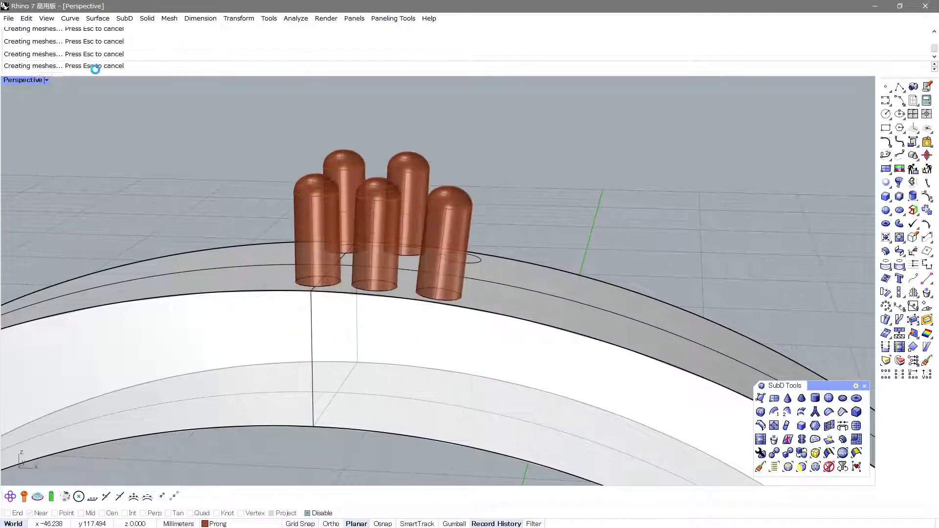
left_click(97, 66)
type("1.8")
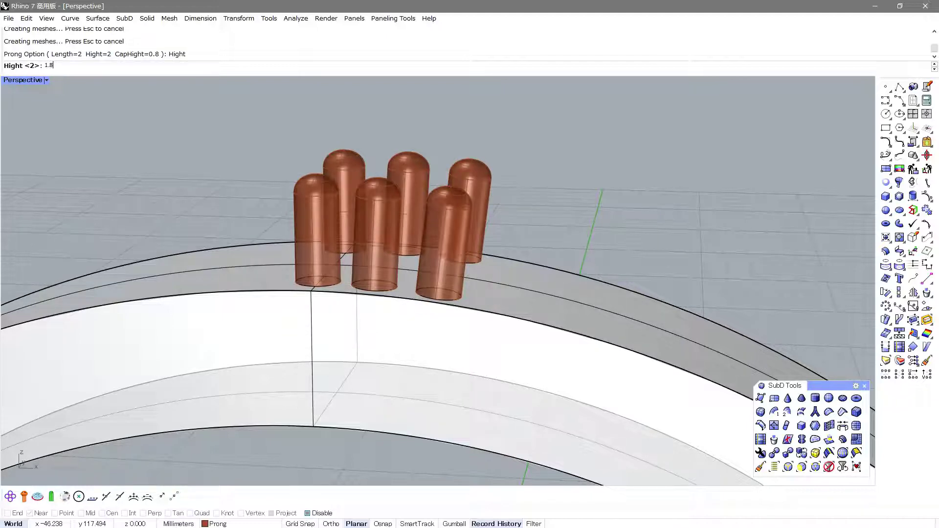
key("Return")
left_click(144, 66)
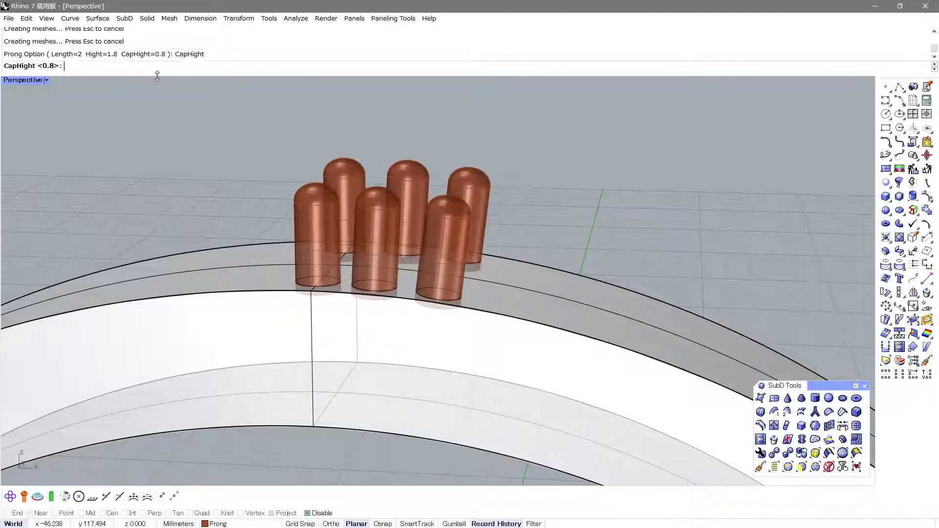
scroll(251, 162, "down", 3)
- Shade the view and try prong cap heights 0 and 0.5
key("ctrl+alt+s")
scroll(439, 278, "up", 3)
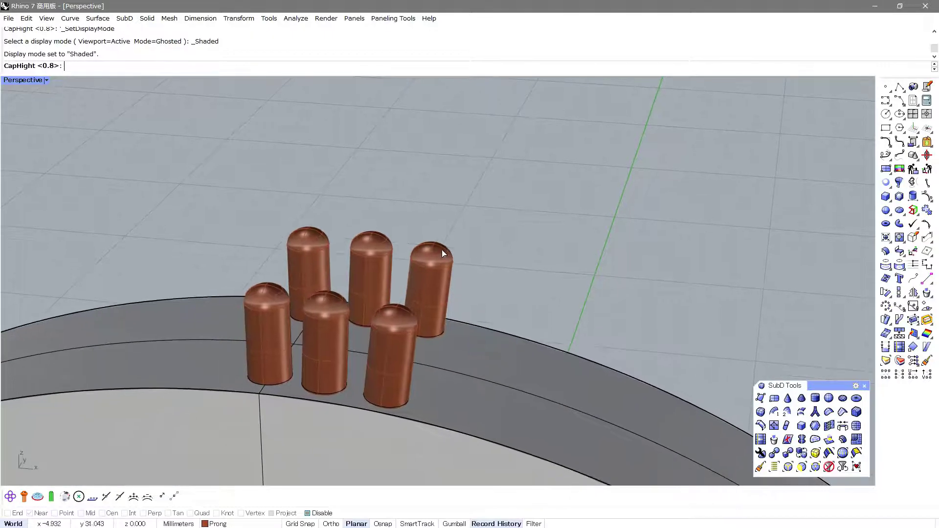
type("0")
key("Return")
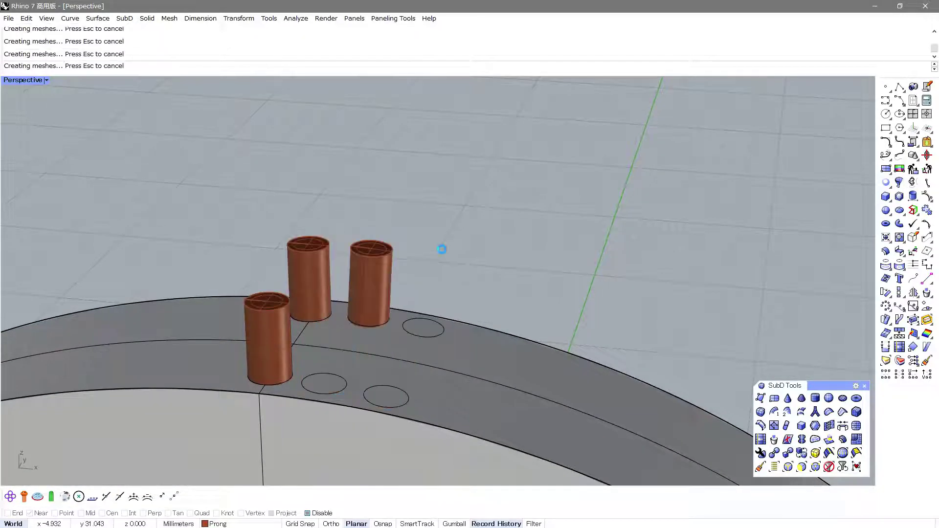
right_click_drag(321, 228, 318, 210)
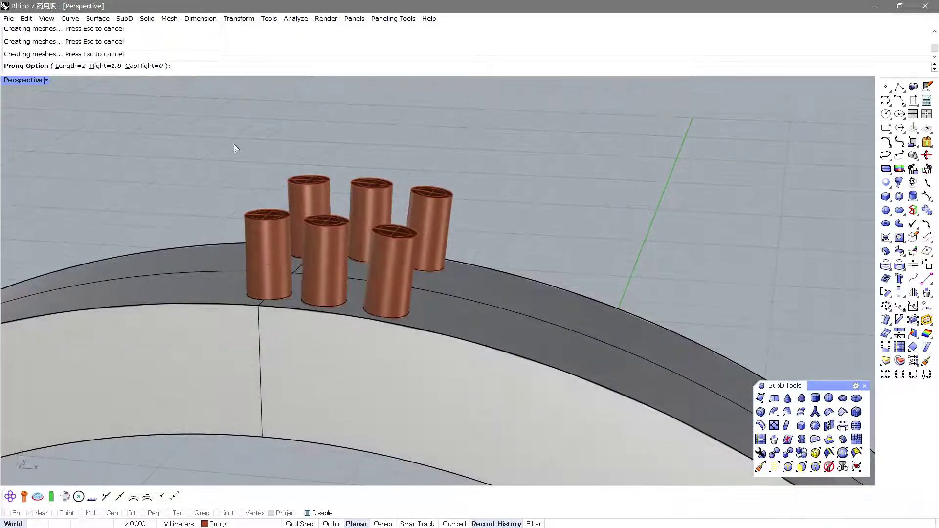
left_click(134, 66)
type("0.5")
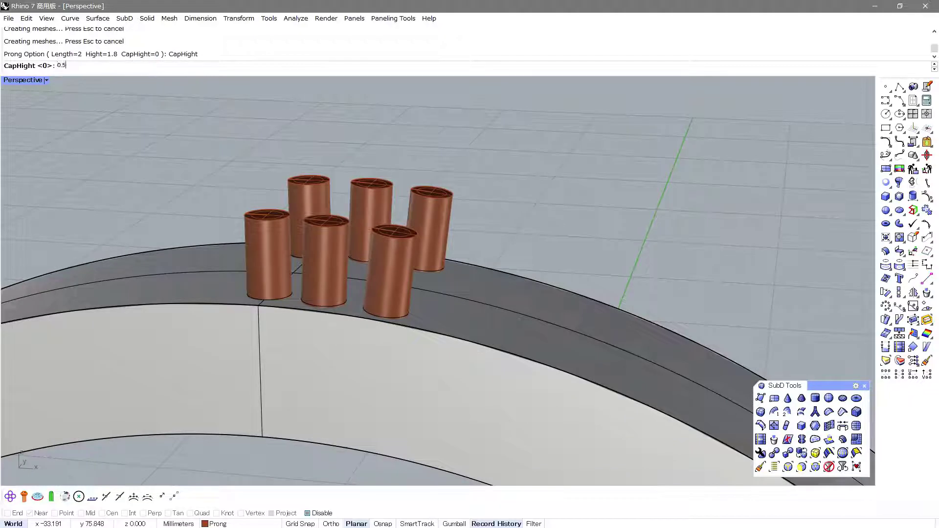
key("Return")
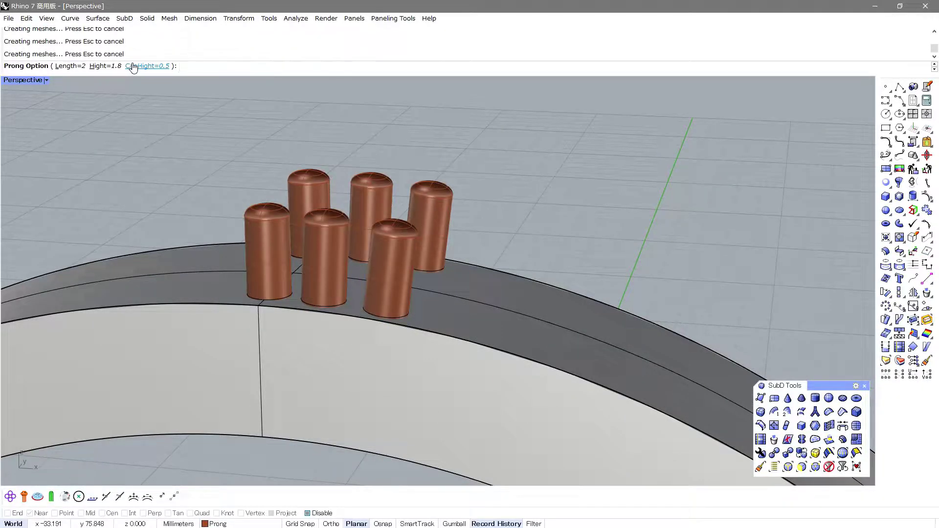
- Set the prong cap height to 0.8, then 1, and finish the command
left_click(134, 66)
key("Return")
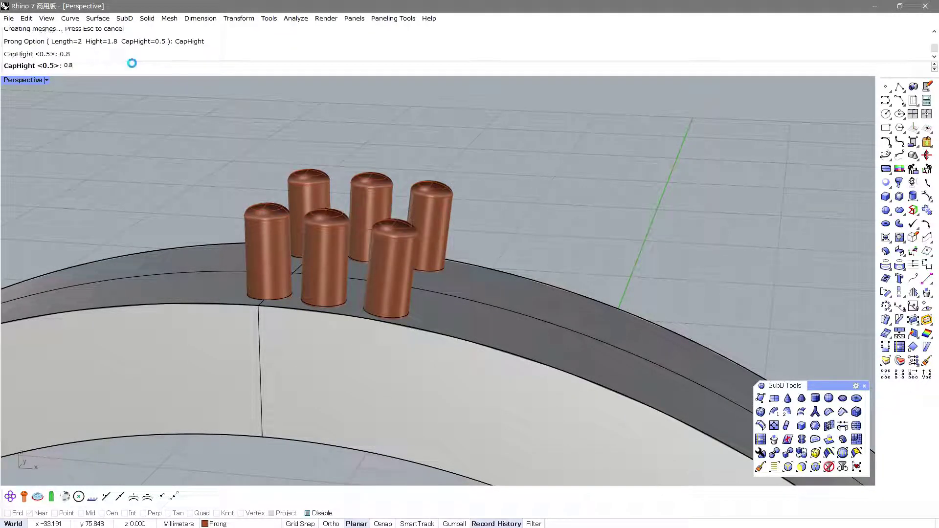
left_click(133, 66)
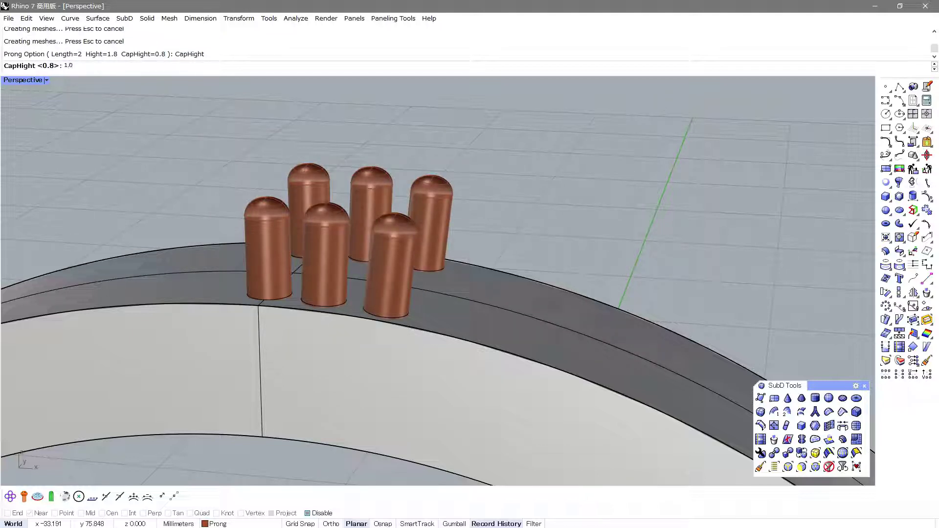
key("Return")
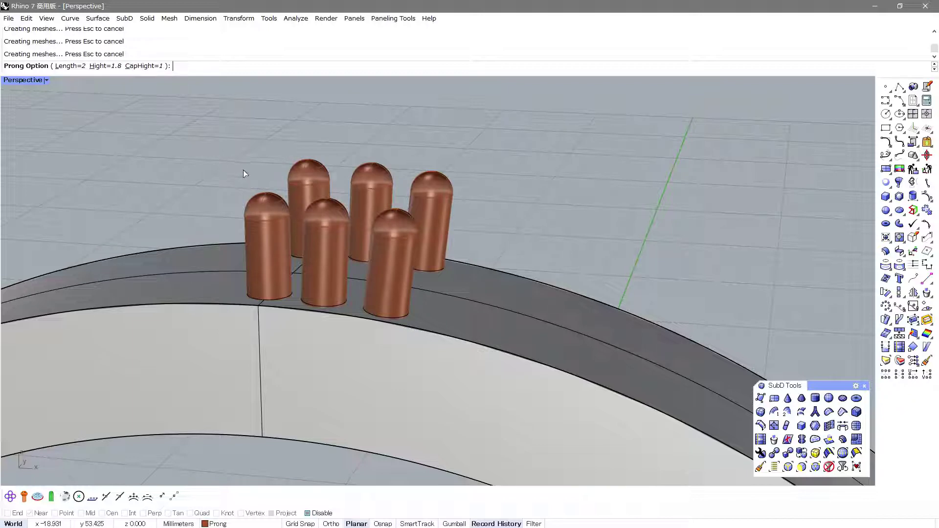
key("Return")
scroll(245, 149, "down", 3)
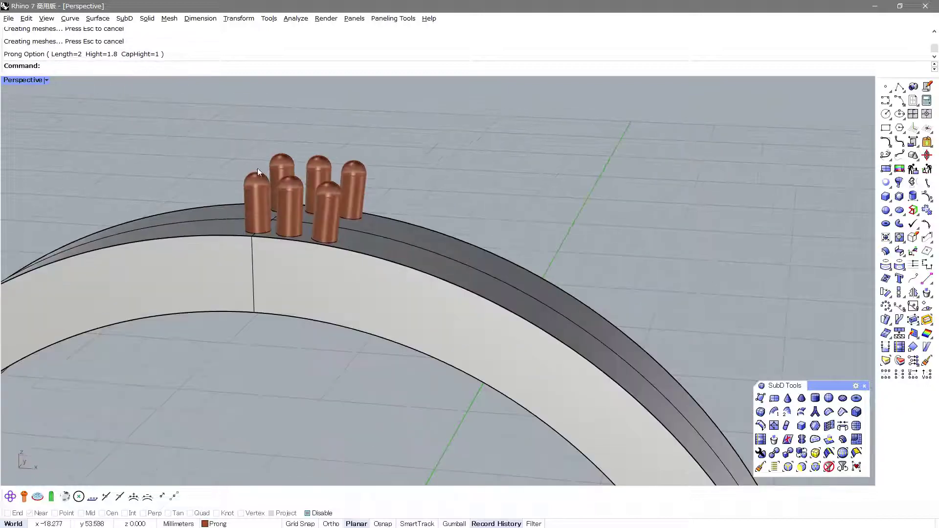
- Inspect the ring and prongs in Shaded, Flat Shaded and Ghosted modes
key("ctrl+alt+s")
right_click_drag(305, 217, 307, 234)
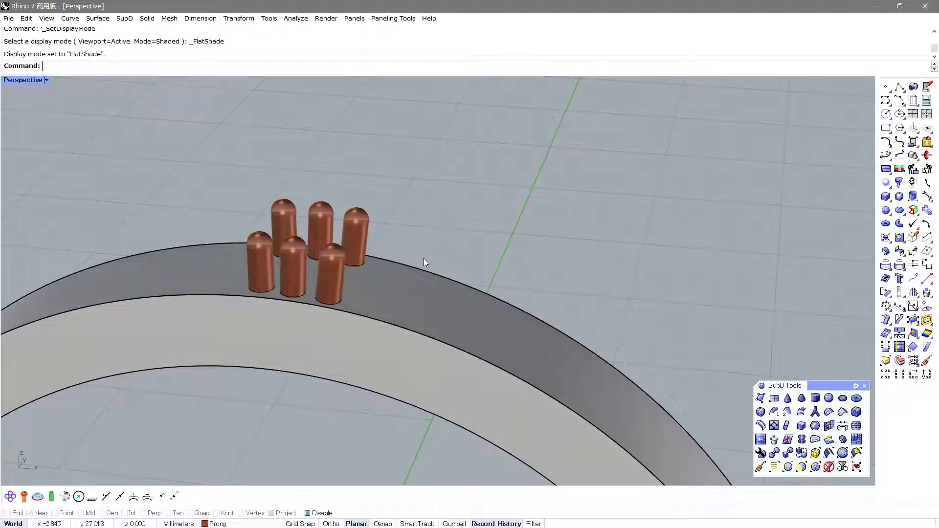
key("ctrl+alt+f")
mouse_move(424, 259)
right_mouse_down()
mouse_move(430, 226)
mouse_move(402, 234)
mouse_move(425, 235)
mouse_move(394, 231)
right_mouse_up()
key("ctrl+alt+g")
key("ctrl+alt+s")
- Select four prongs on the ring, then clear the selection
left_click(344, 215)
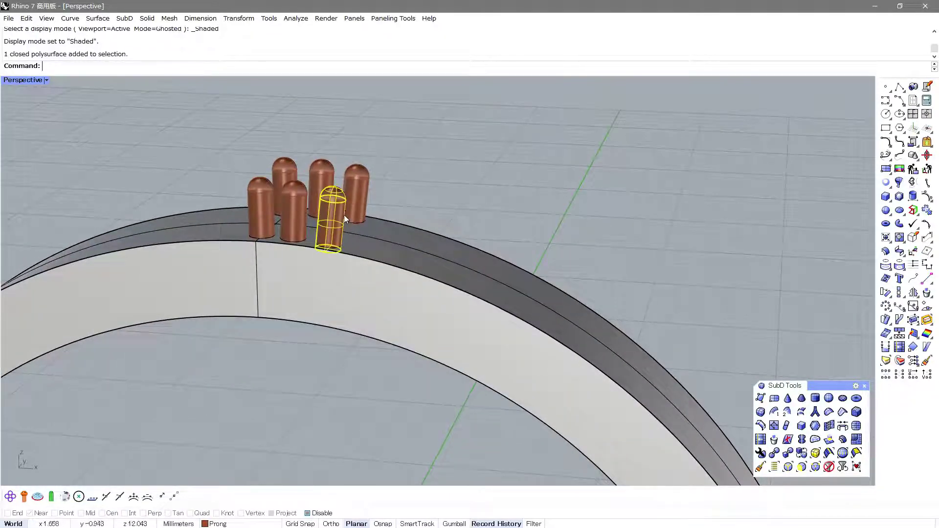
left_click(360, 185)
left_click(322, 171)
left_click(292, 199)
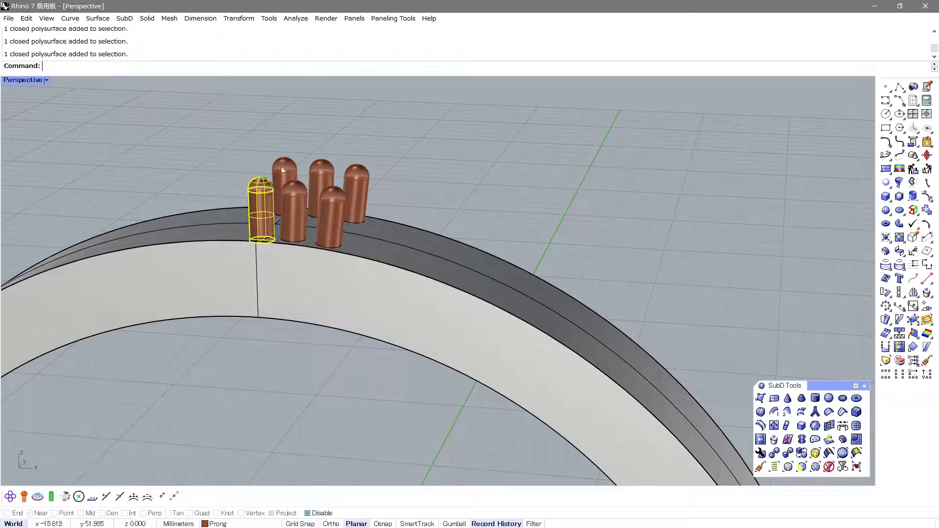
key("Escape")
scroll(443, 184, "down", 2)
- Delete all objects and make Black the current layer
key("ctrl+a")
right_click_drag(440, 186, 430, 225)
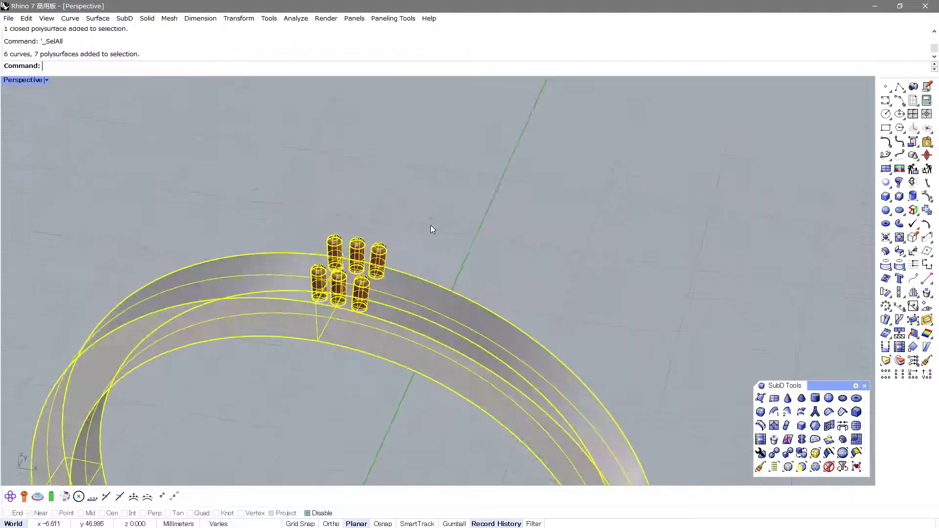
key("Delete")
left_click(220, 524)
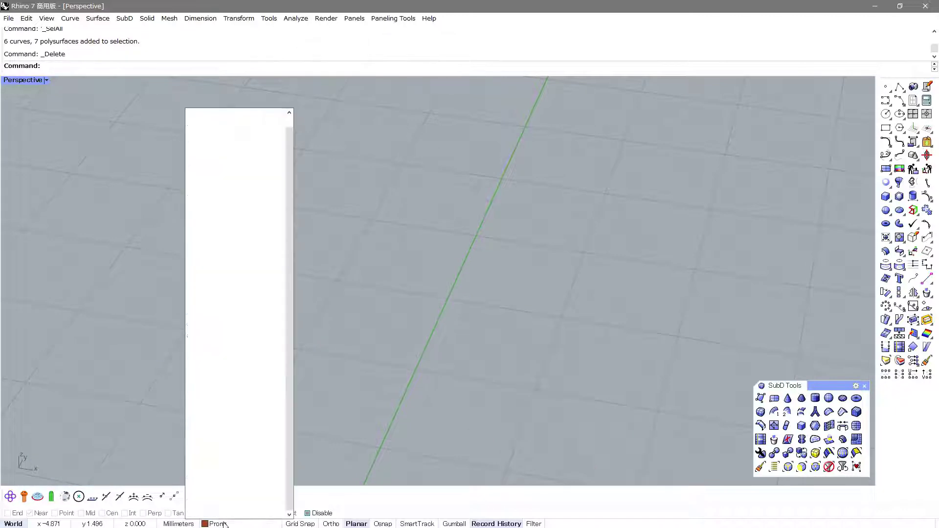
left_click(227, 507)
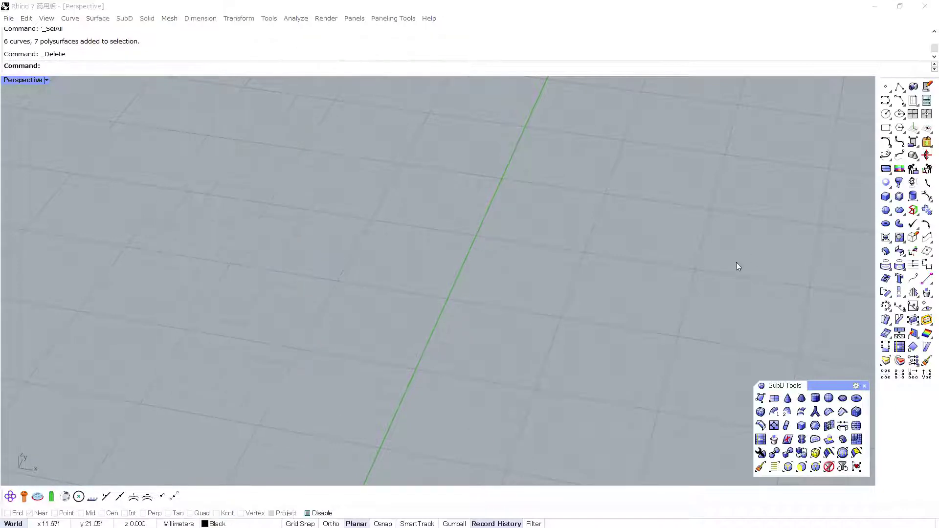
- Restore the four-viewport layout and create a torus centred at the origin
key("F12")
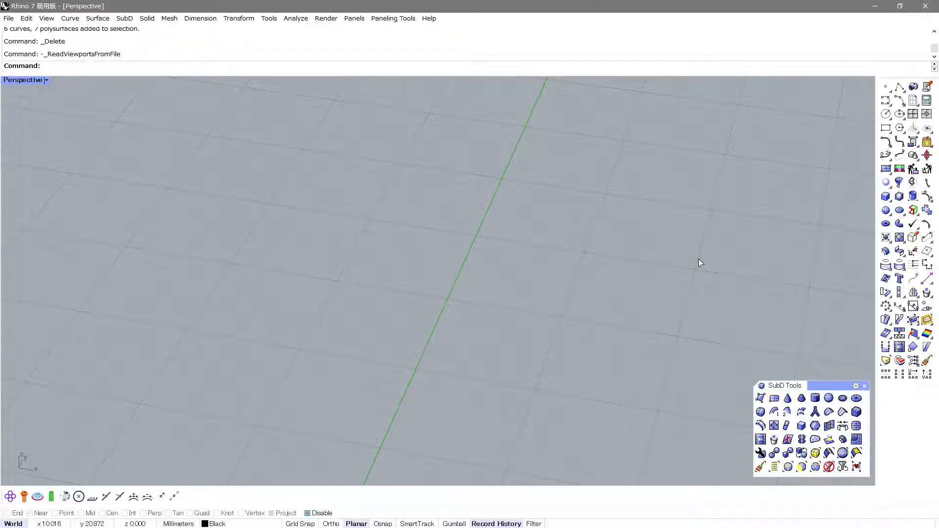
left_click(886, 224)
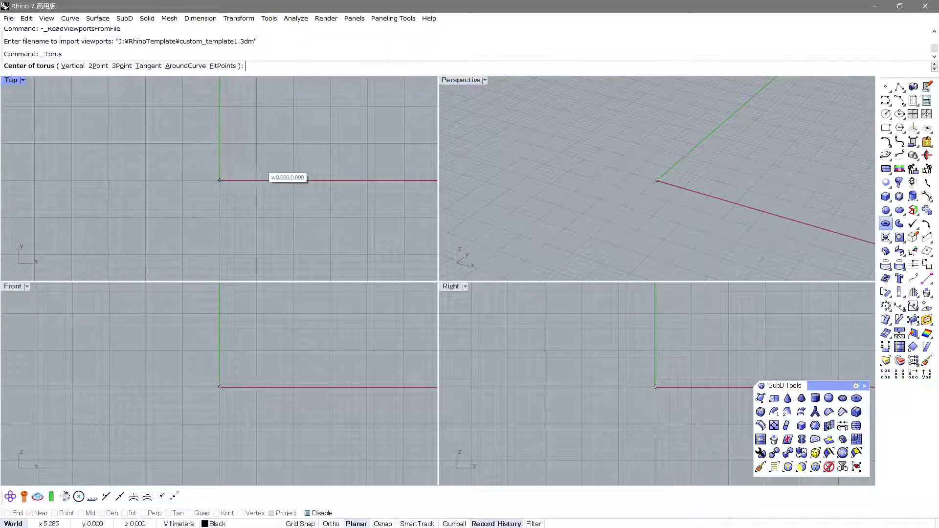
type("0")
key("Return")
left_click(294, 185)
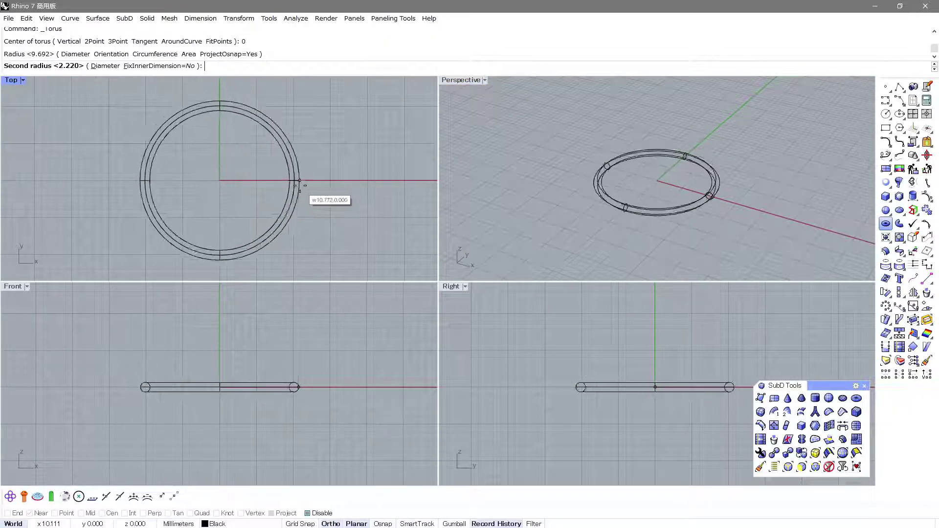
left_click(310, 186)
- Maximise the Perspective view in Shaded mode and make Prong the current layer
key("ctrl+m")
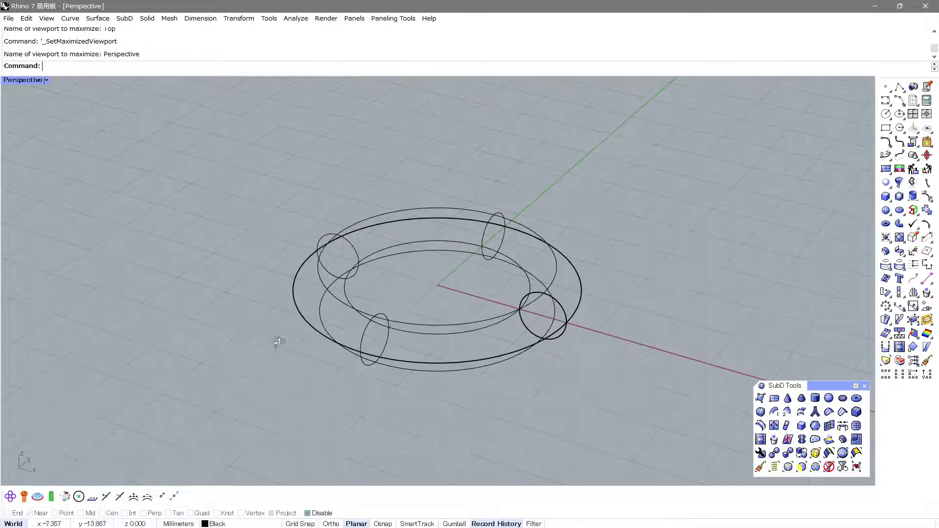
key("ctrl+alt+s")
scroll(366, 355, "up", 3)
scroll(366, 355, "up", 3)
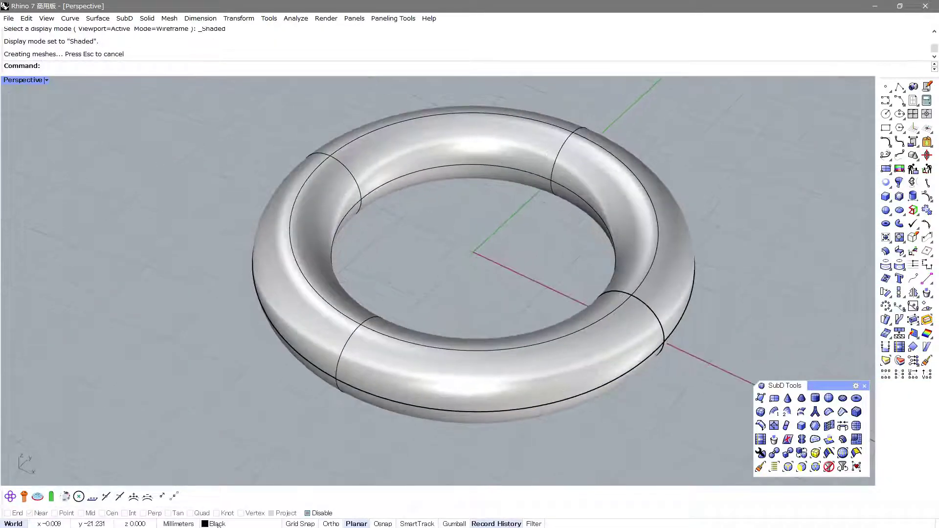
left_click(218, 524)
left_click(223, 488)
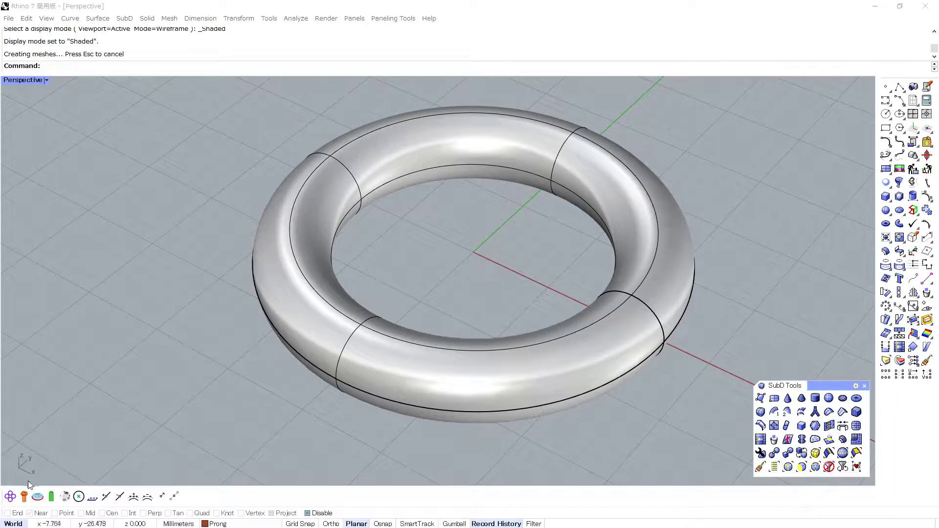
- Start CircleOnObject on the torus and place a 0.6-diameter circle
left_click(10, 496)
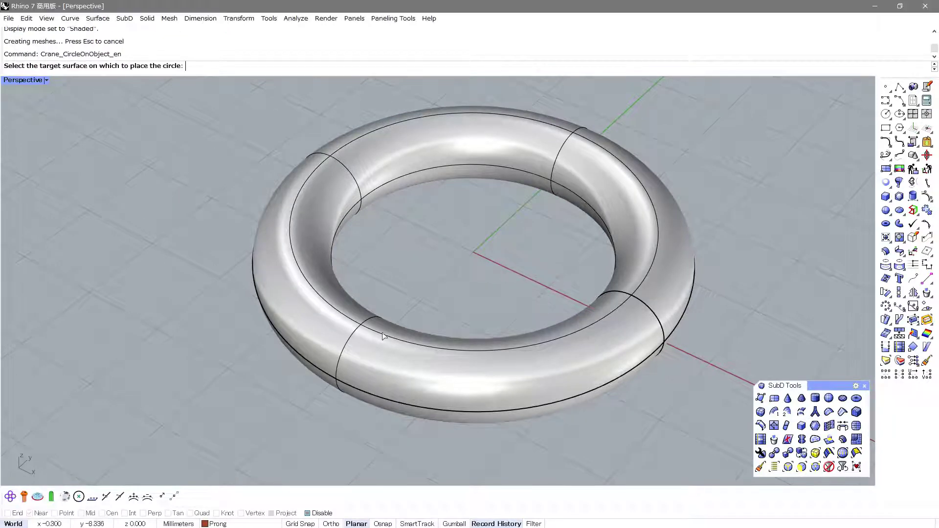
left_click(374, 342)
scroll(373, 342, "up", 2)
scroll(374, 343, "up", 2)
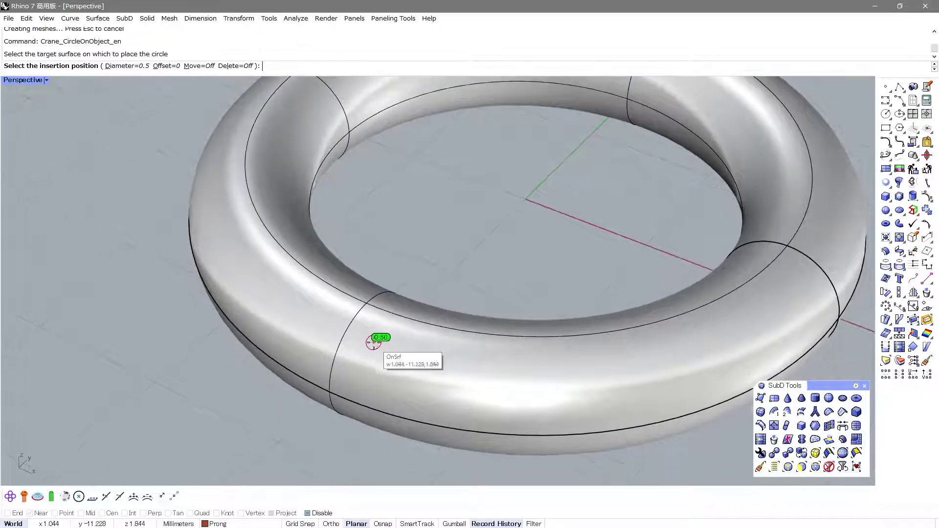
scroll(376, 342, "up", 3)
scroll(379, 343, "down", 2)
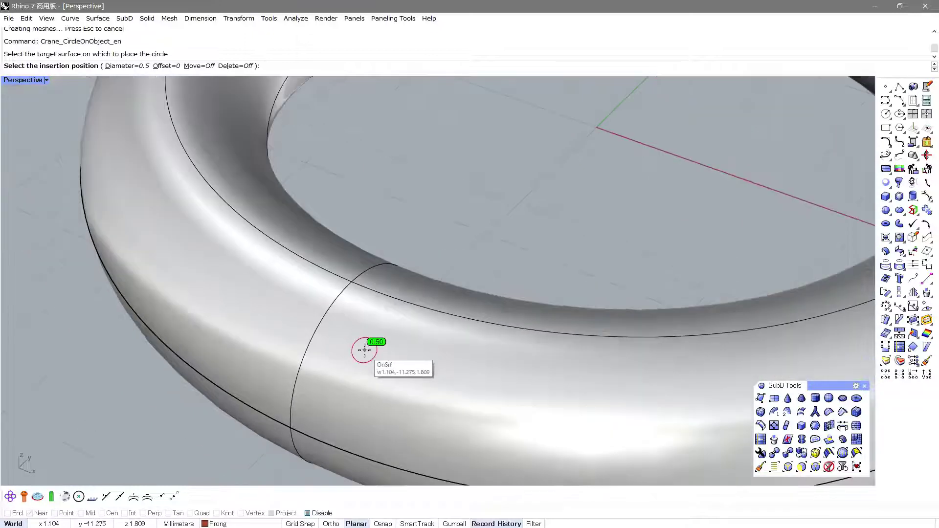
left_click(126, 65)
type("0.6")
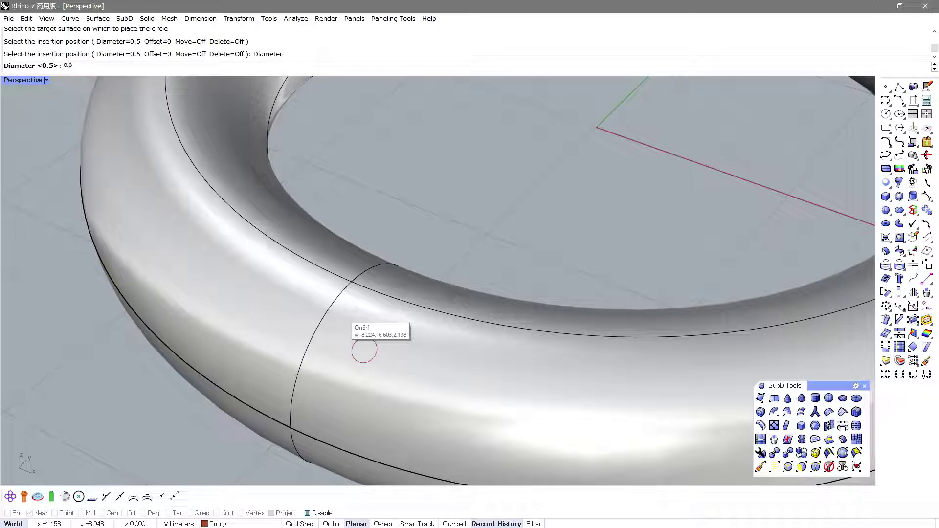
key("Return")
left_click(397, 373)
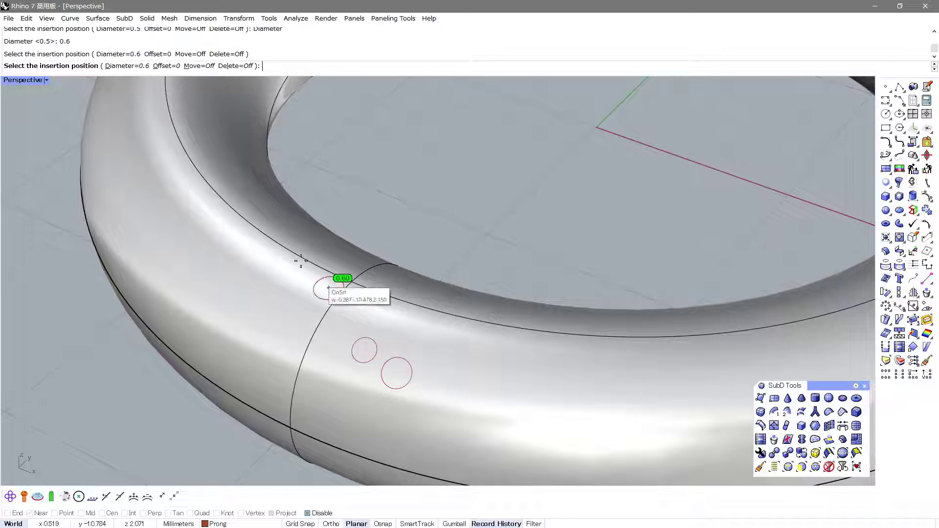
- Change the circle diameter to 0.65, then 0.7, and place another circle
left_click(118, 66)
type("0.65")
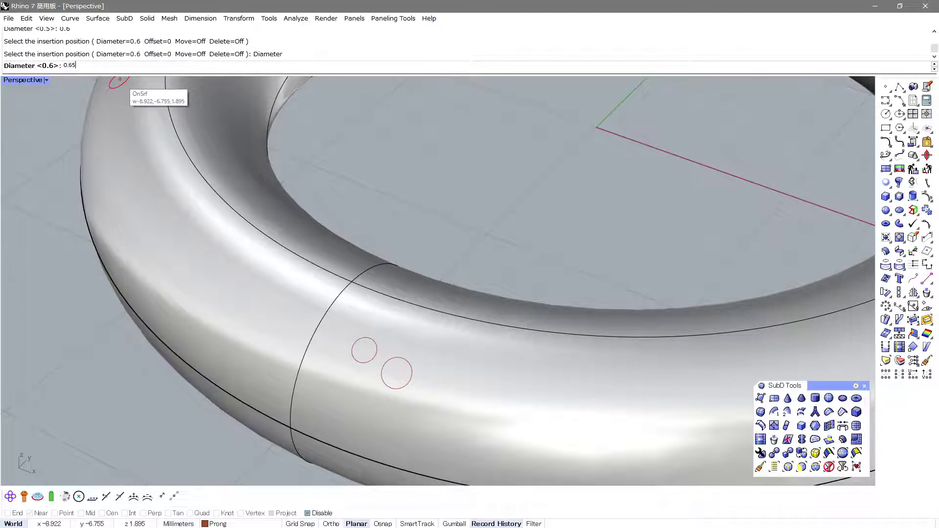
key("Return")
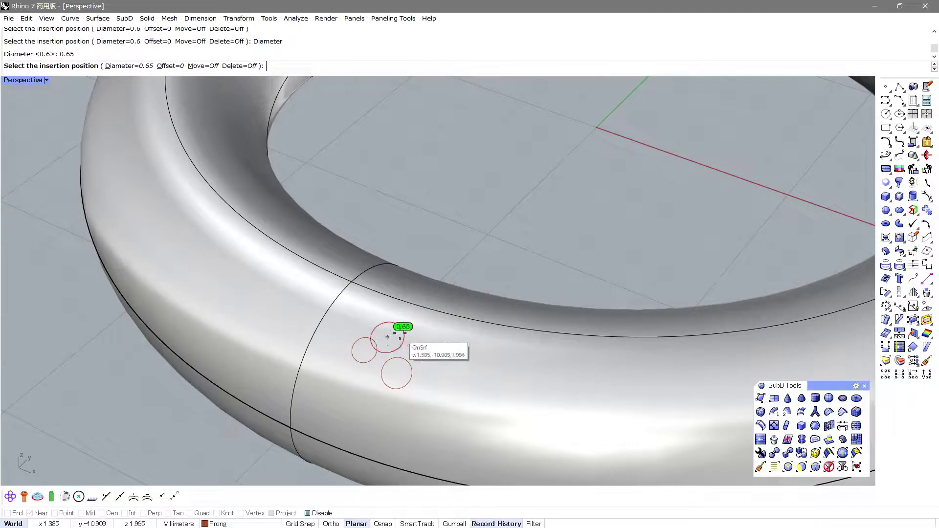
left_click(117, 66)
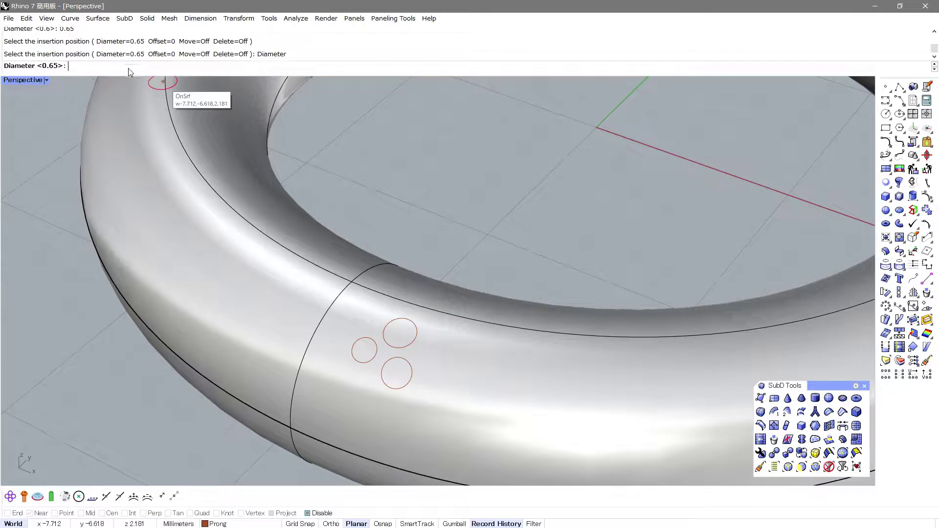
type("0.7")
key("Return")
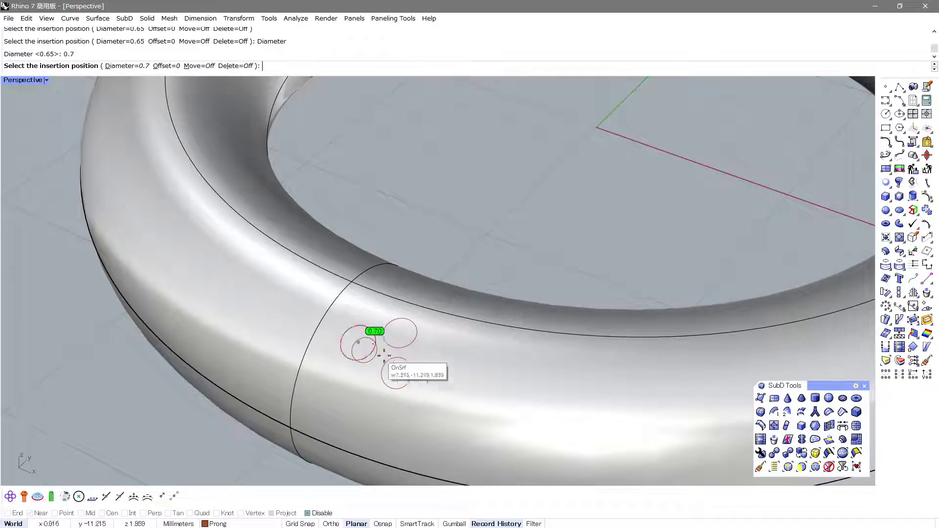
left_click(434, 357)
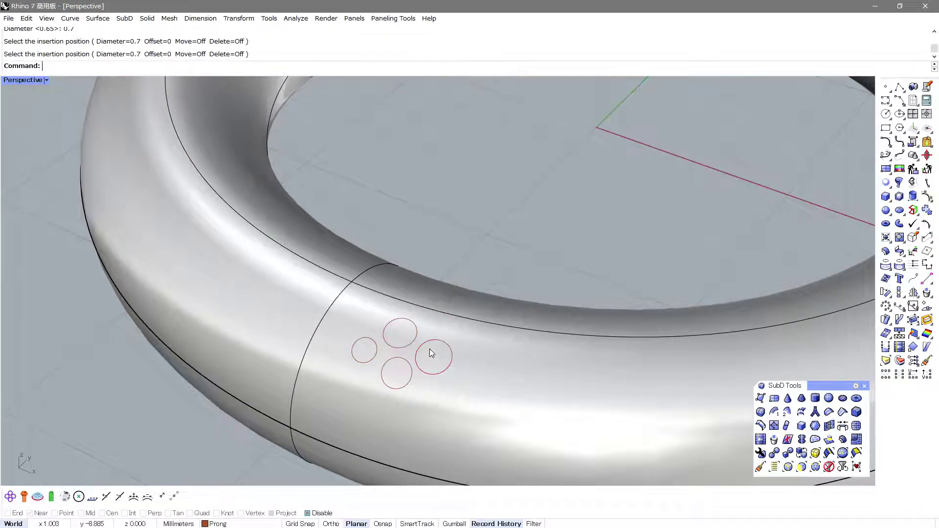
mouse_move(430, 349)
right_mouse_down()
mouse_move(423, 327)
mouse_move(382, 372)
right_mouse_up()
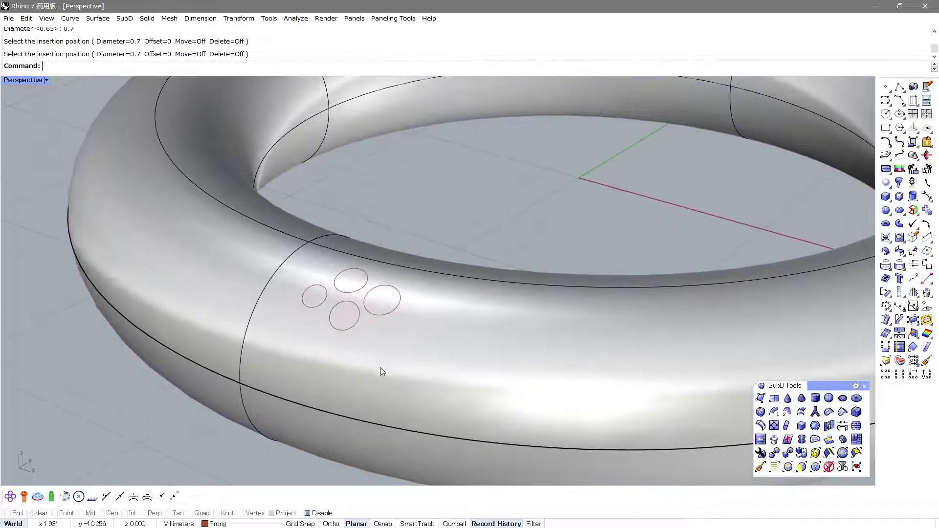
- Build Crane prongs on the four reference circles on the torus
right_click(52, 498)
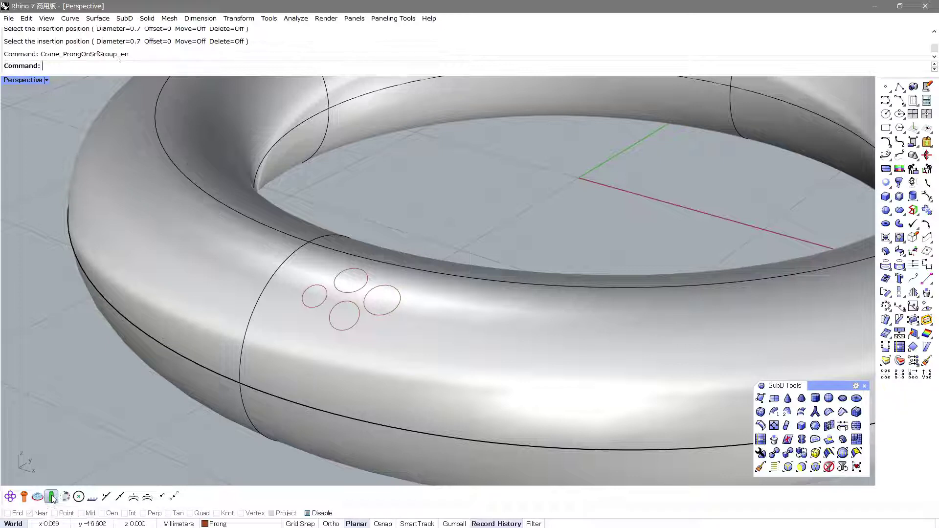
left_click(340, 329)
left_click(325, 301)
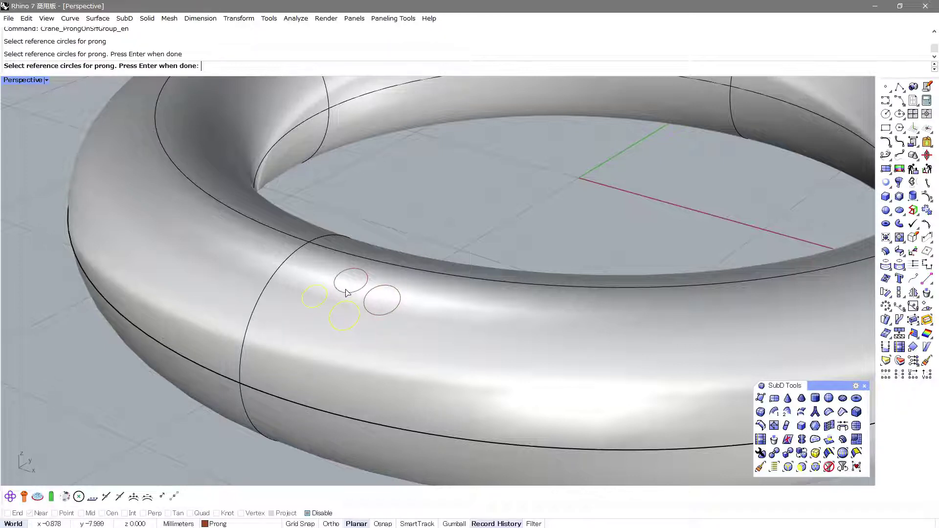
left_click(385, 316)
key("Return")
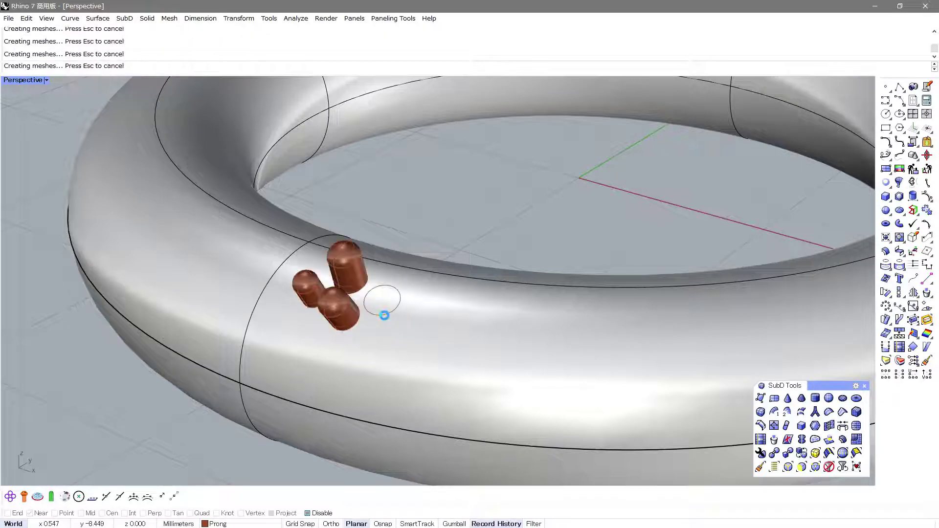
- Show the prongs in Ghosted display and frame them with the torus
right_click_drag(385, 318, 399, 269)
scroll(422, 217, "down", 3)
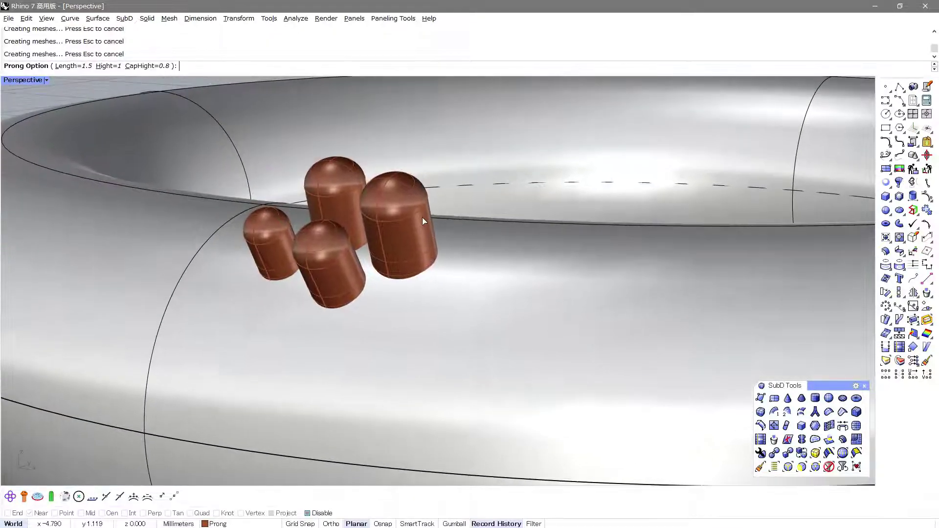
key("ctrl+alt+g")
mouse_move(490, 184)
right_mouse_down("shift")
mouse_move(476, 238)
mouse_move(549, 237)
mouse_move(520, 225)
right_mouse_up("shift")
right_click_drag(434, 193, 474, 293, "shift")
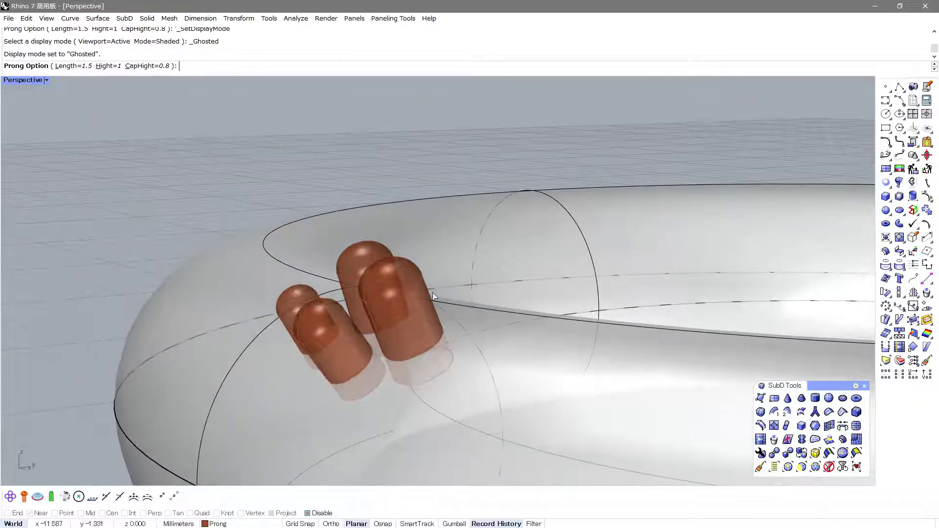
- Set prong length to 1.2 and try a prong height of -0.8
left_click(78, 66)
type("1.2")
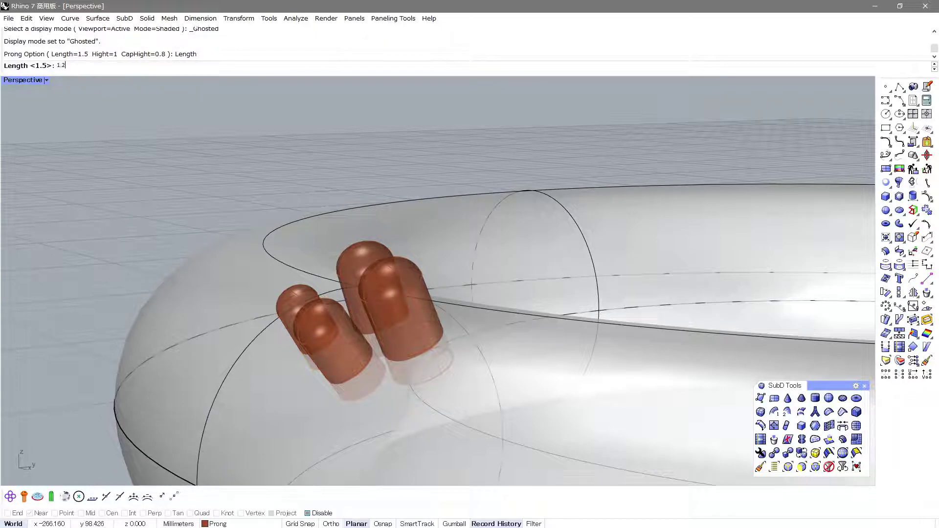
key("Return")
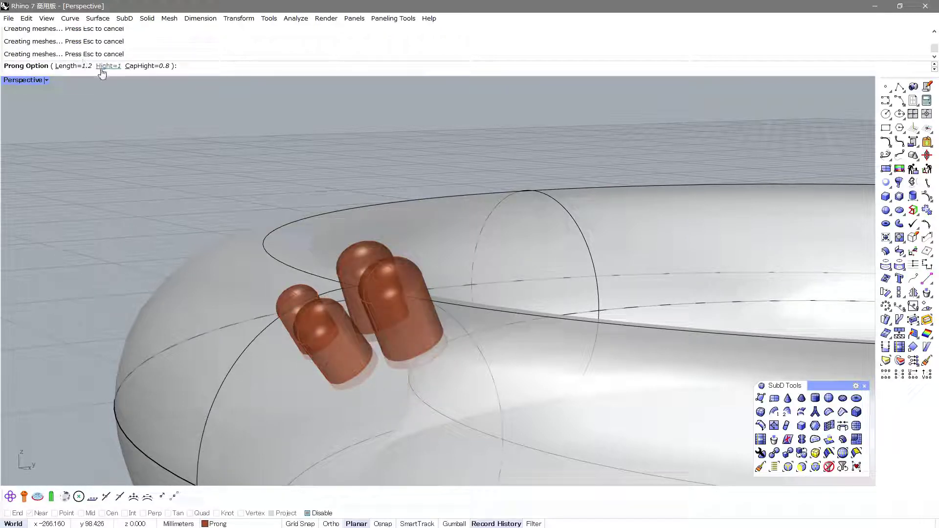
left_click(102, 68)
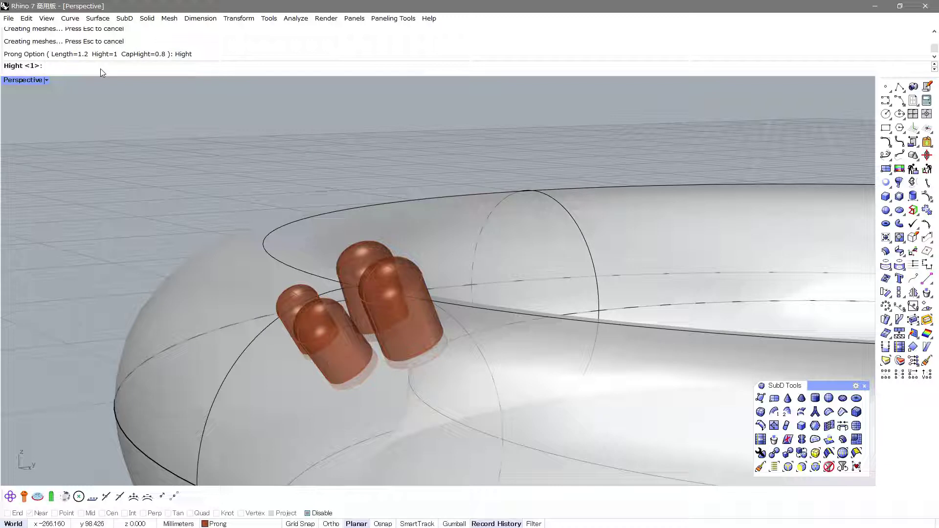
type("-0.8")
key("Return")
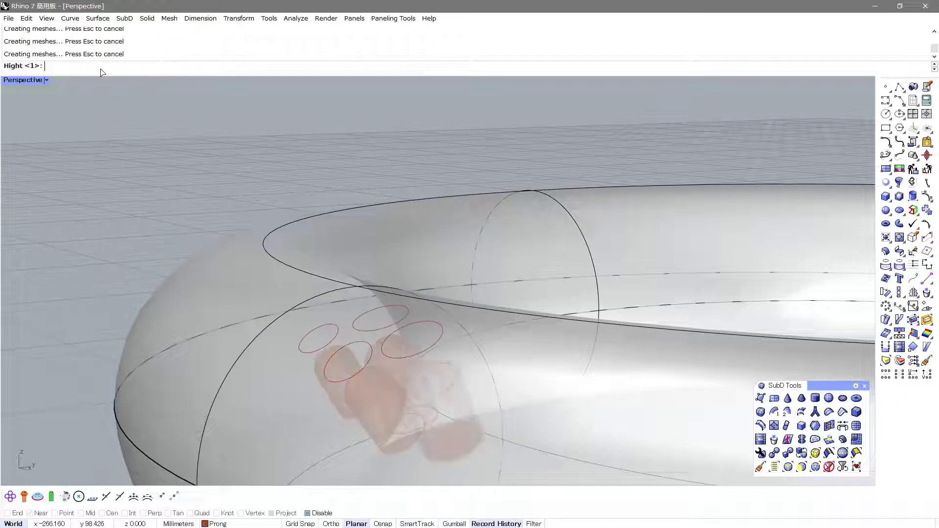
- Try prong heights of -0.5 and then 1.0
left_click(101, 71)
type("-0")
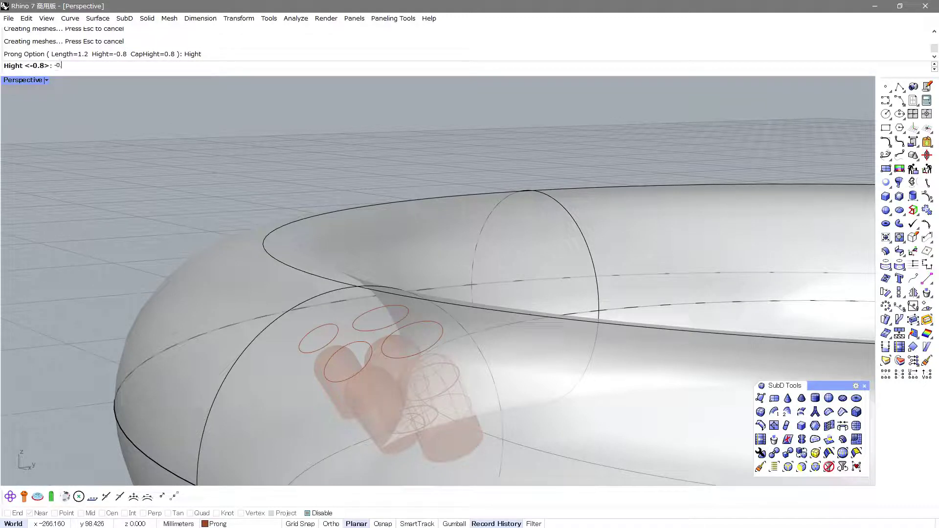
type("5")
key("Return")
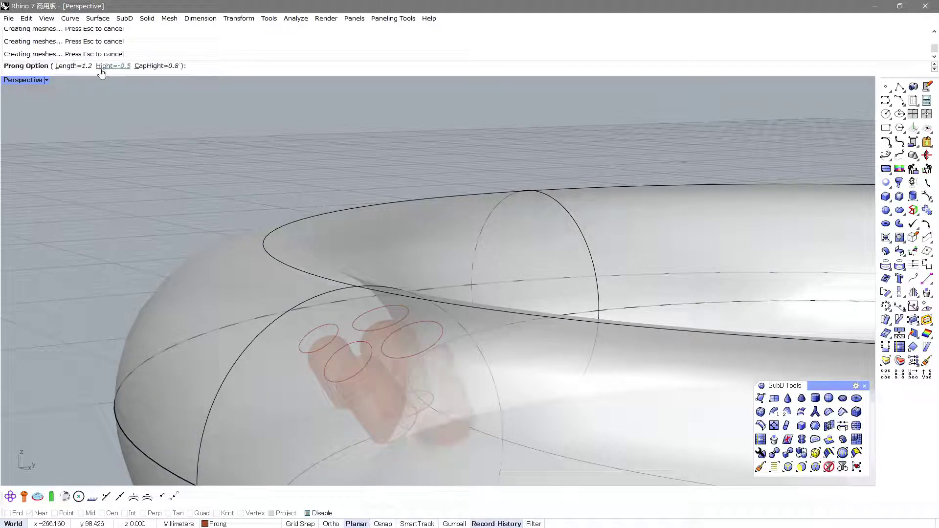
left_click(101, 71)
type("1.0")
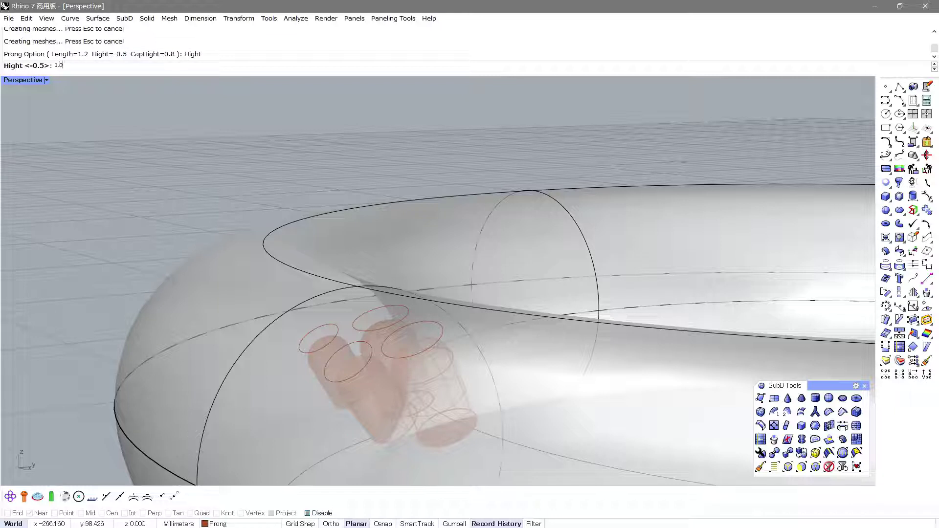
key("Return")
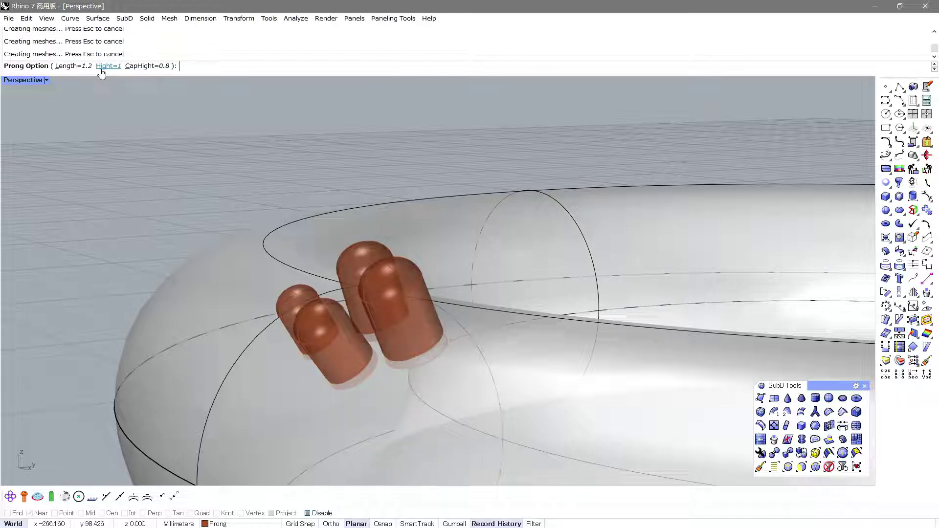
- Try a prong height of 1.2 and inspect the prongs up close on the ring
left_click(101, 71)
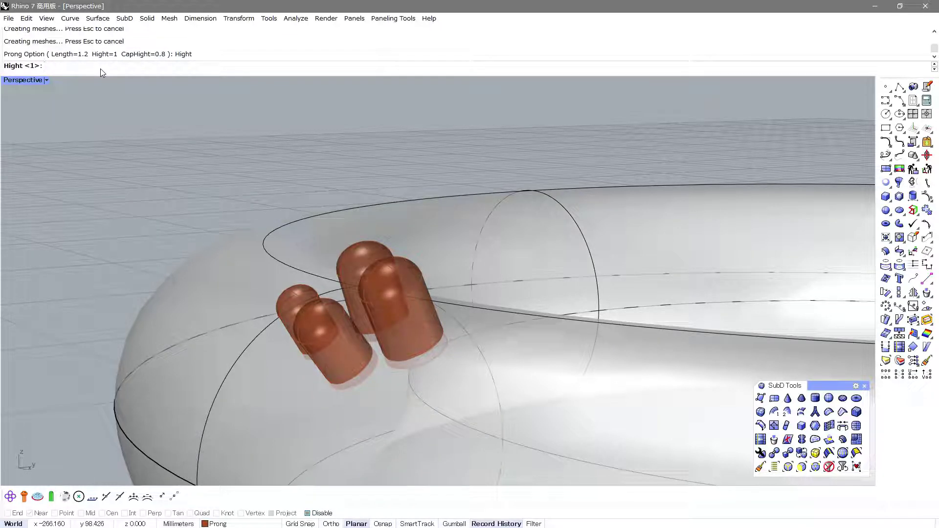
type("1")
type(".2")
key("Return")
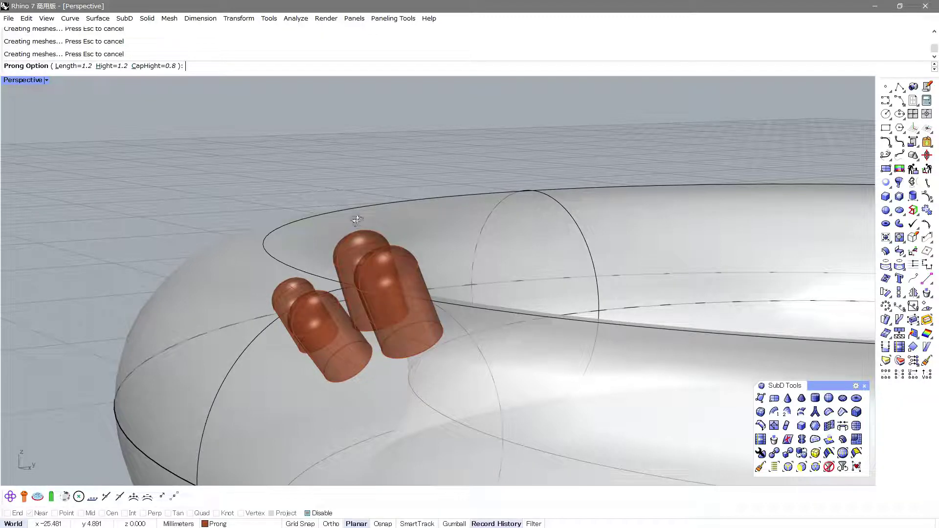
mouse_move(318, 254)
right_mouse_down()
mouse_move(357, 199)
mouse_move(525, 244)
mouse_move(278, 307)
right_mouse_up()
scroll(349, 199, "up", 3)
scroll(347, 200, "down", 3)
scroll(323, 207, "down", 3)
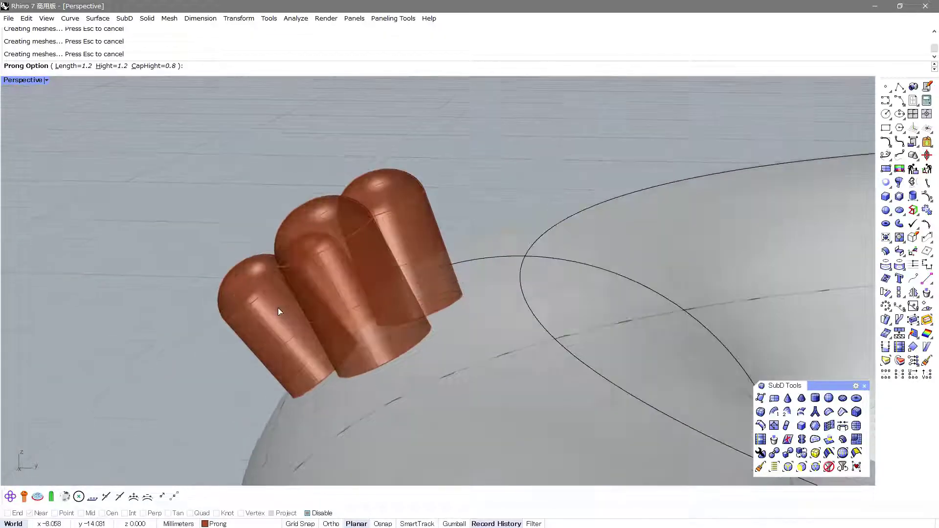
scroll(279, 309, "up", 3)
scroll(283, 290, "up", 3)
scroll(342, 251, "up", 3)
scroll(341, 257, "down", 5)
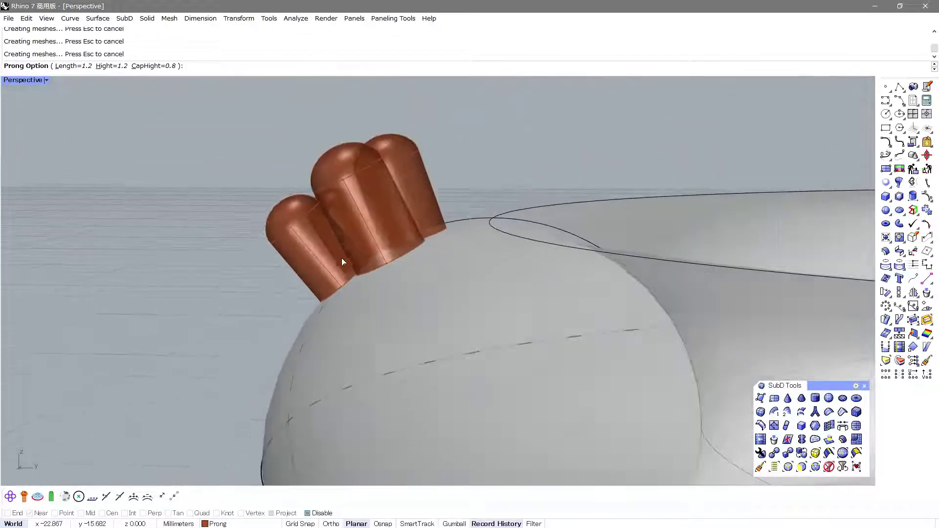
mouse_move(341, 257)
right_mouse_down()
mouse_move(426, 256)
mouse_move(225, 252)
right_mouse_up()
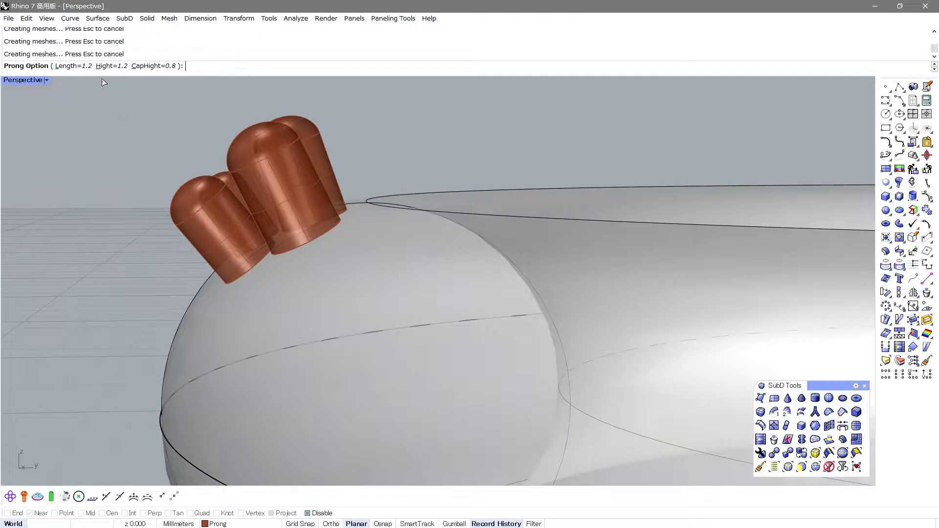
- Try a prong height of 1.5, then settle on height 1
left_click(105, 66)
type("1.5")
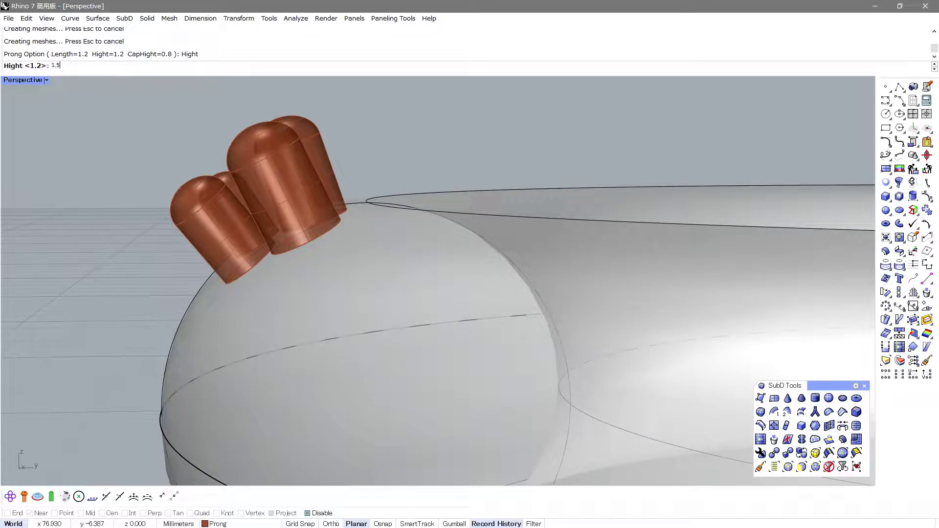
key("Return")
mouse_move(152, 144)
right_mouse_down()
mouse_move(205, 184)
mouse_move(195, 153)
right_mouse_up()
left_click(112, 68)
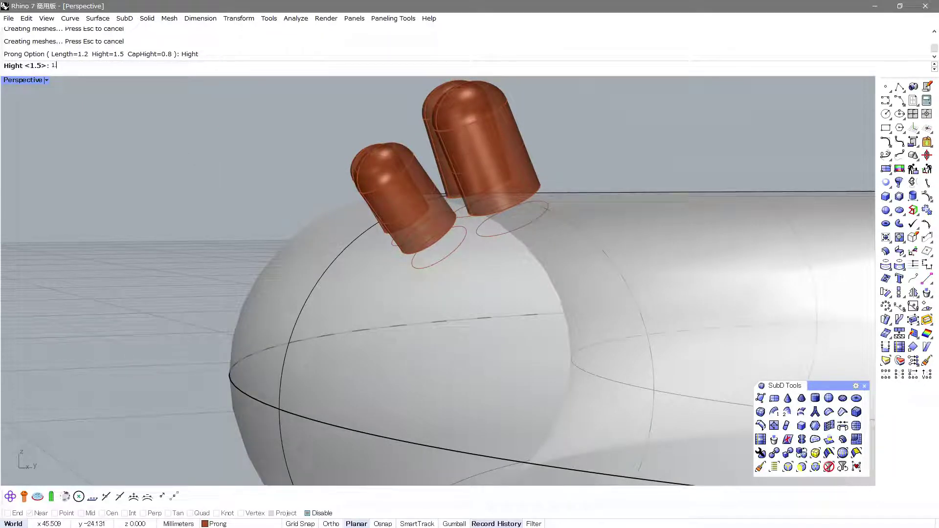
key("Return")
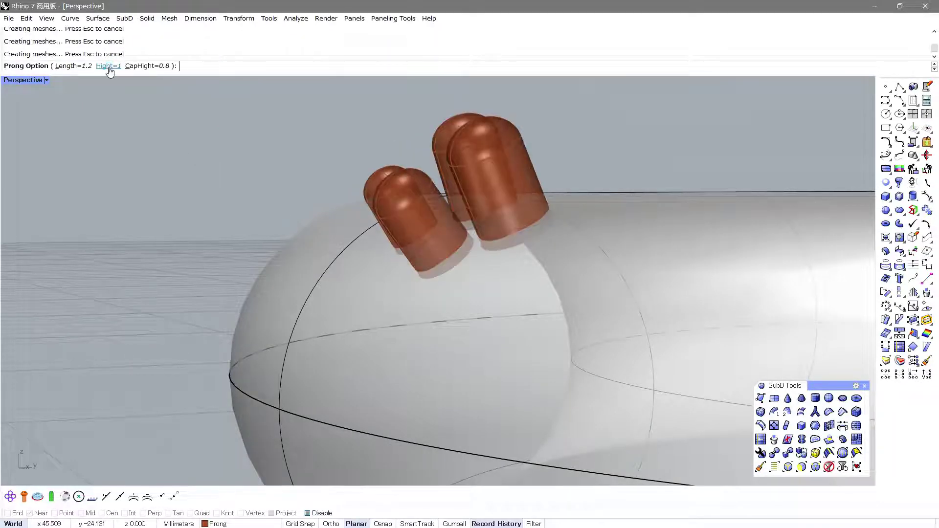
right_click_drag(148, 88, 180, 124)
- Set the prong cap height to 0.5, then 0.3, and finish the prongs
key("ctrl+alt+s")
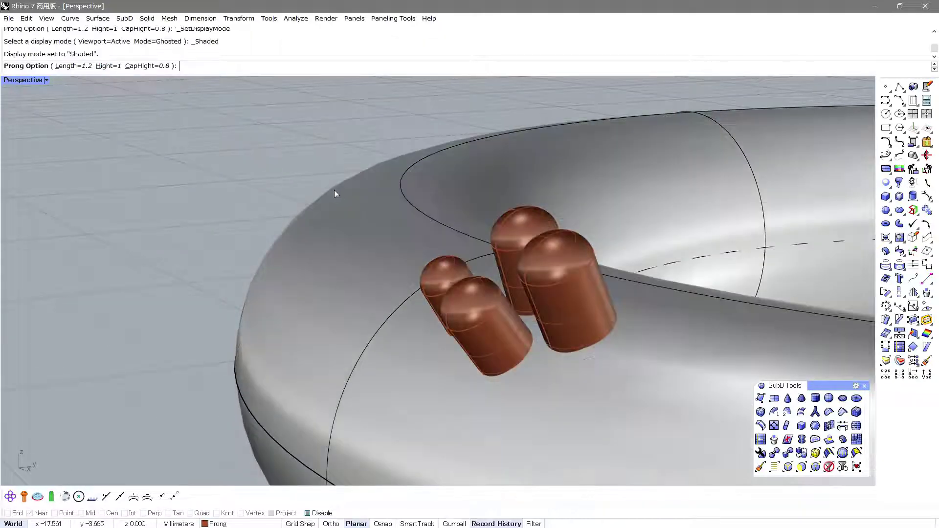
right_click_drag(334, 190, 245, 146)
left_click(146, 66)
type("0.")
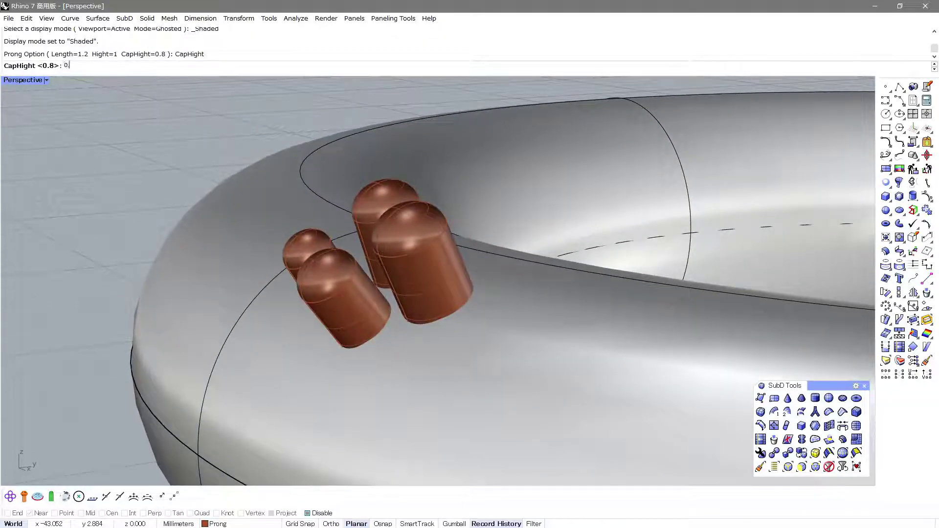
type("5")
key("Return")
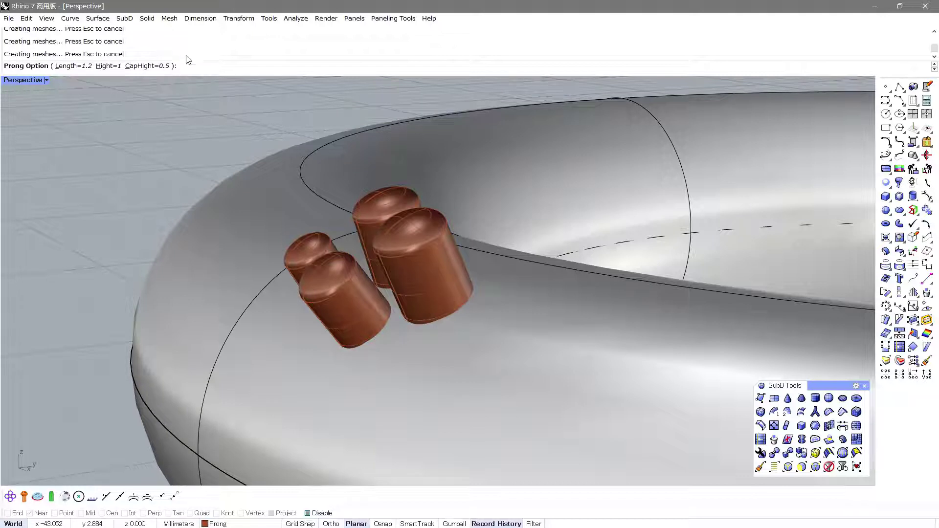
left_click(158, 67)
type("0")
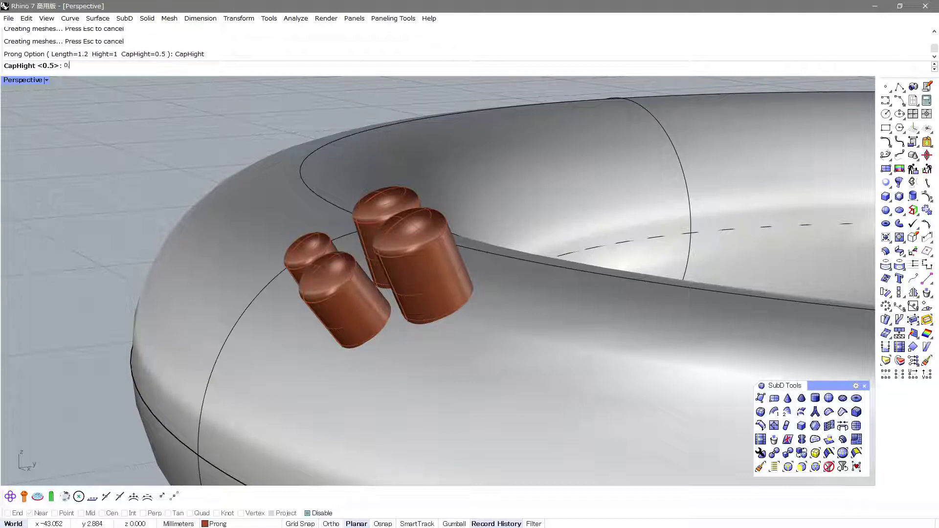
type("3")
key("Return")
key("Return")
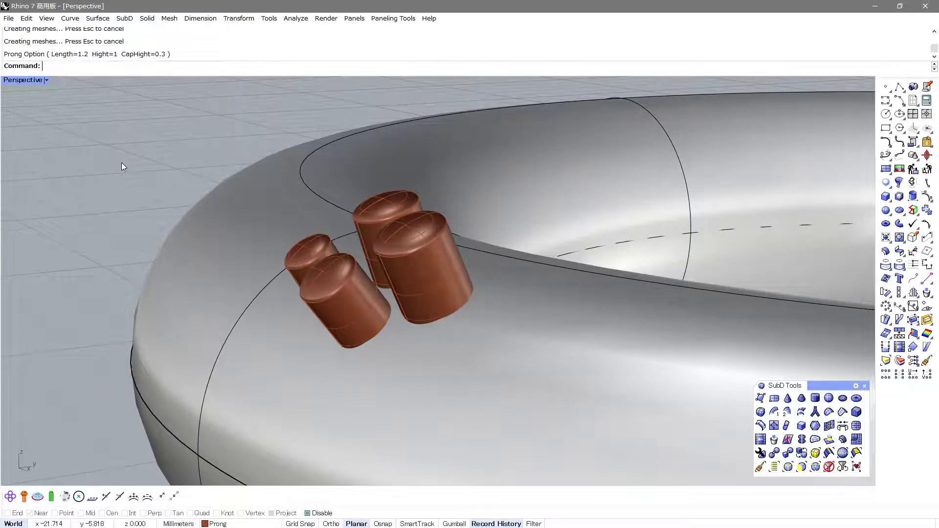
- Compare the prongs in flat-shaded and regular shaded display
scroll(124, 162, "down", 3)
key("ctrl+alt+s")
scroll(208, 178, "up", 3)
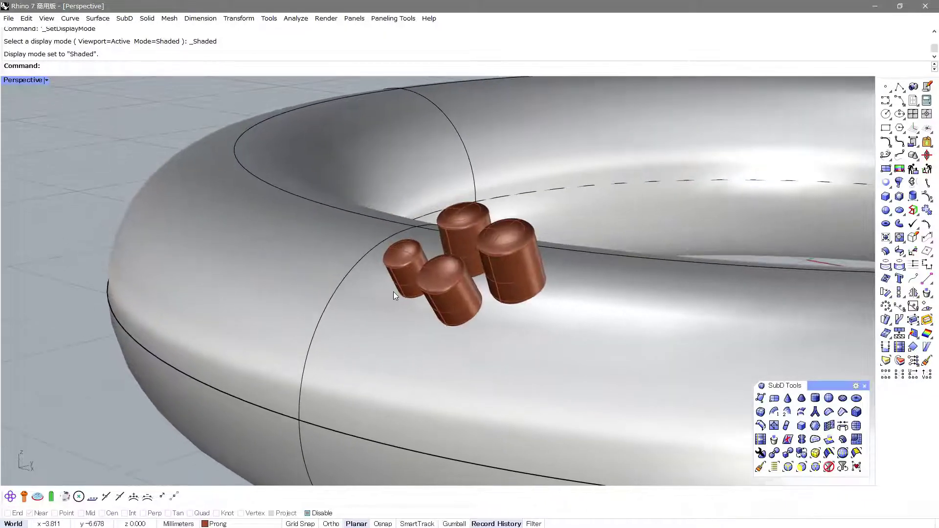
key("ctrl+alt+f")
left_click(442, 284)
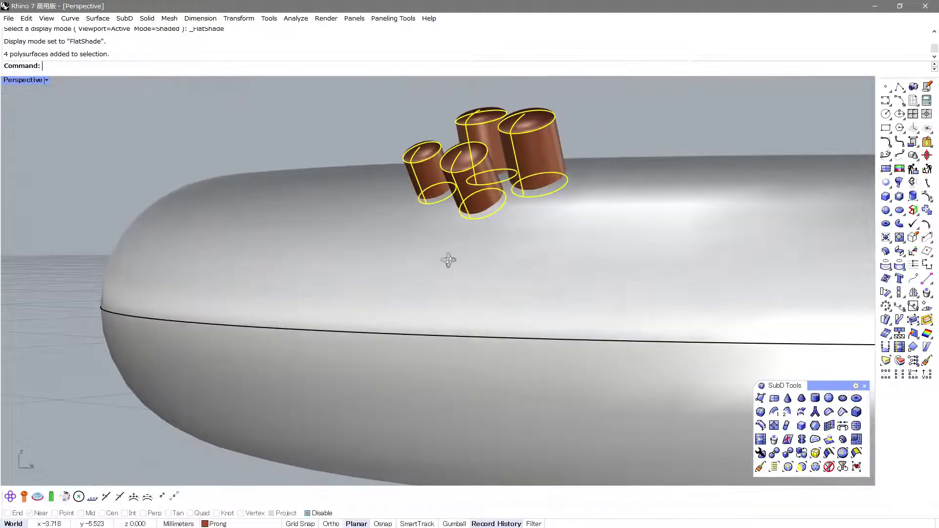
right_click_drag(441, 283, 452, 204)
key("ctrl+alt+s")
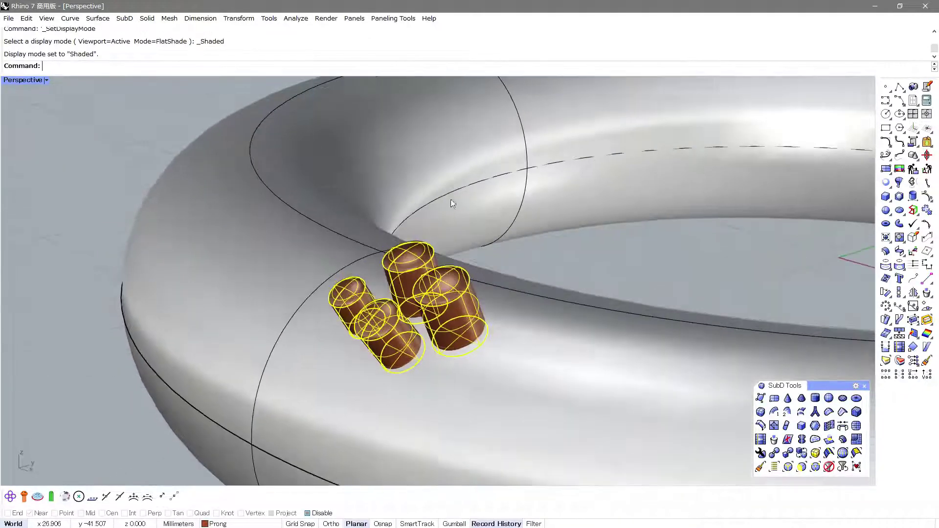
left_click(511, 321)
- Check the torus and prong selections, then select everything and delete it
left_click(604, 257)
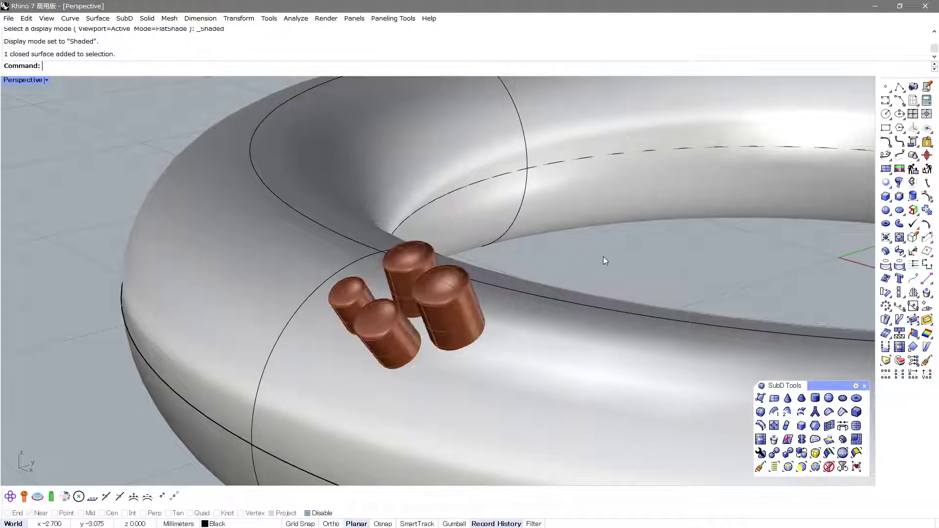
left_click(452, 287)
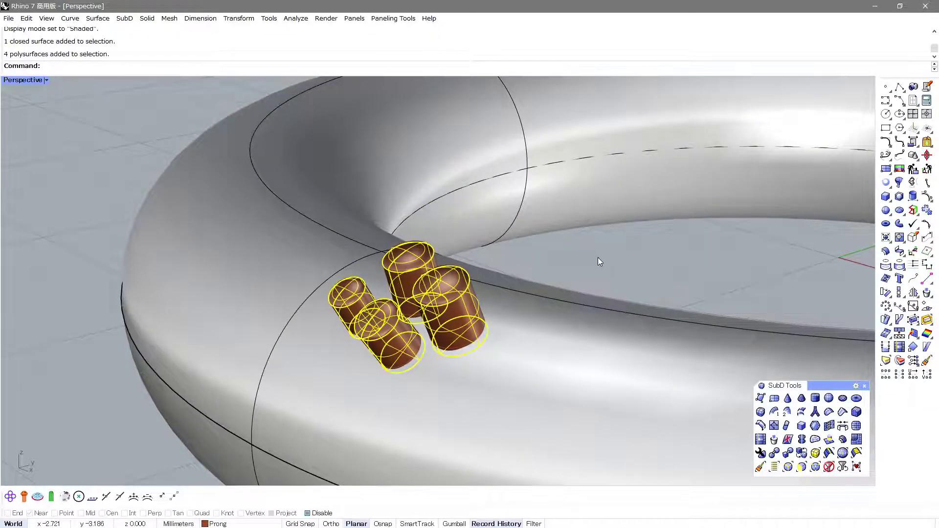
key("Escape")
scroll(598, 257, "down", 3)
mouse_move(597, 257)
right_mouse_down()
mouse_move(489, 253)
mouse_move(533, 292)
right_mouse_up()
scroll(494, 262, "down", 3)
scroll(453, 326, "down", 2)
key("ctrl+a")
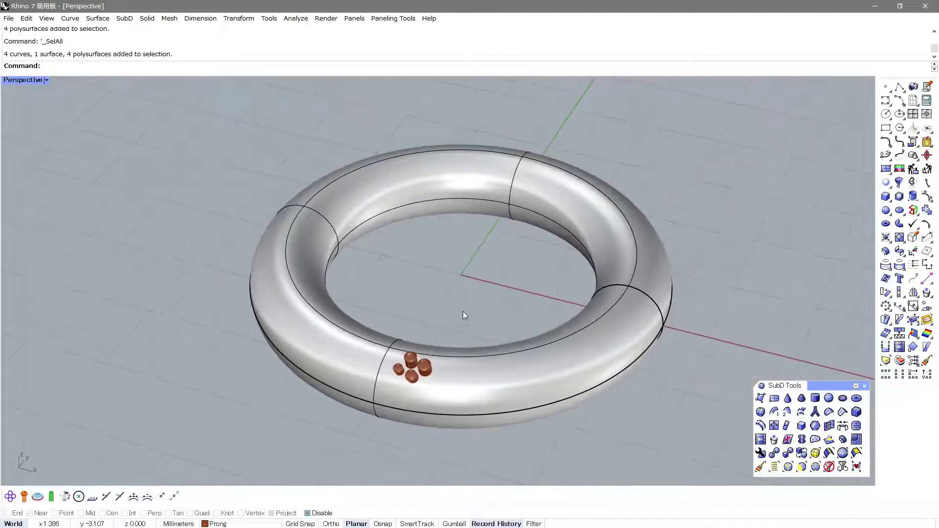
key("Delete")
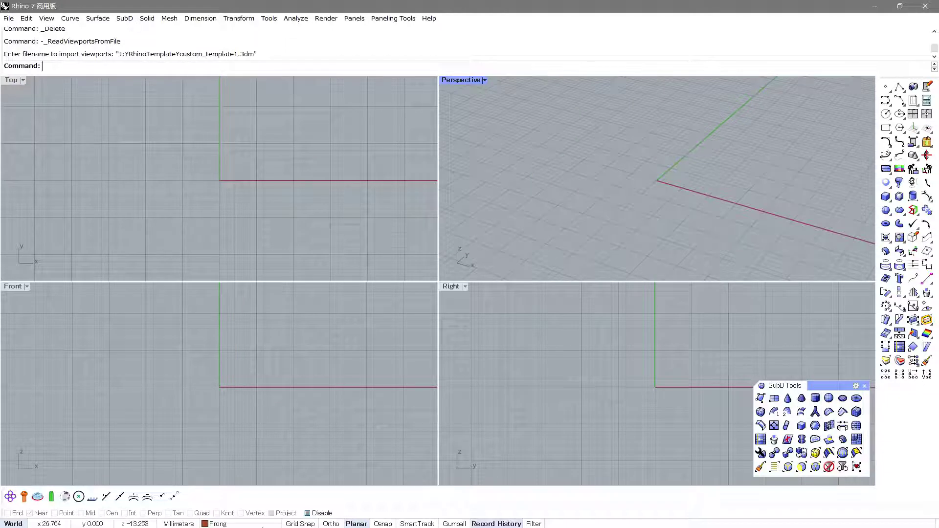
- Make Black the current layer and start a SubD cylinder at the origin
left_click(239, 524)
left_click(243, 513)
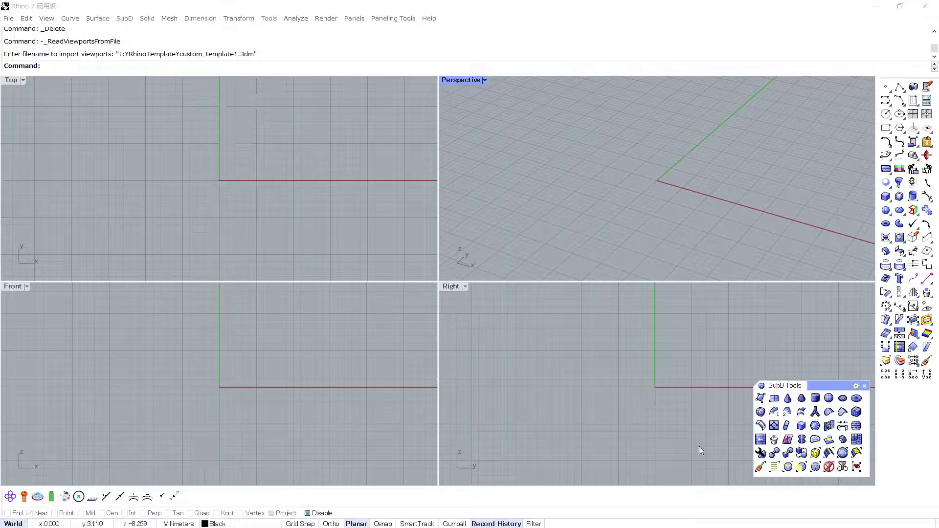
left_click(815, 398)
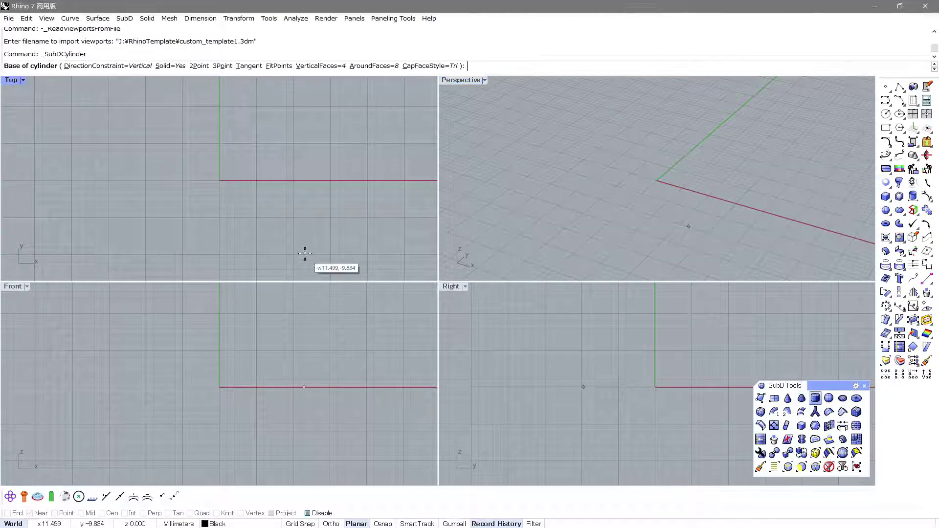
type("0")
key("Return")
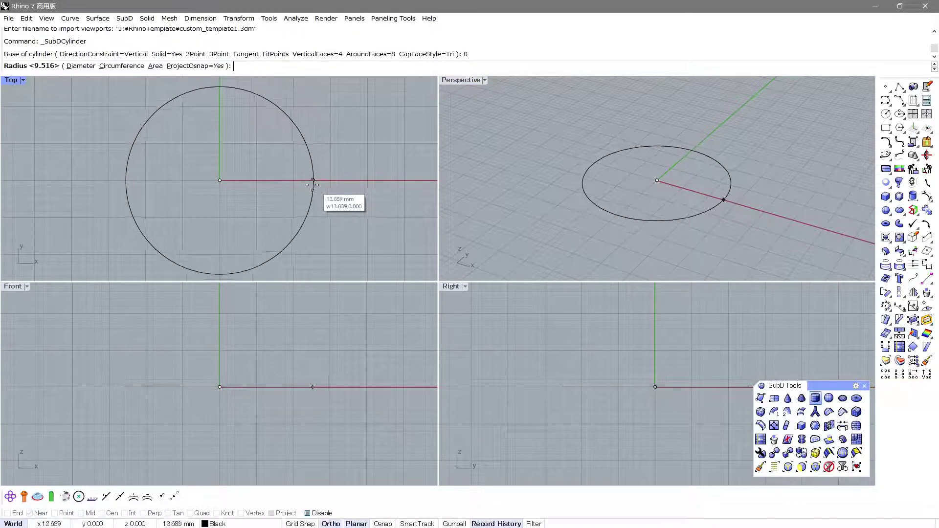
- Set the disk's radius and height, then maximize the Perspective view in Shaded mode
left_click(276, 182)
left_click(552, 156)
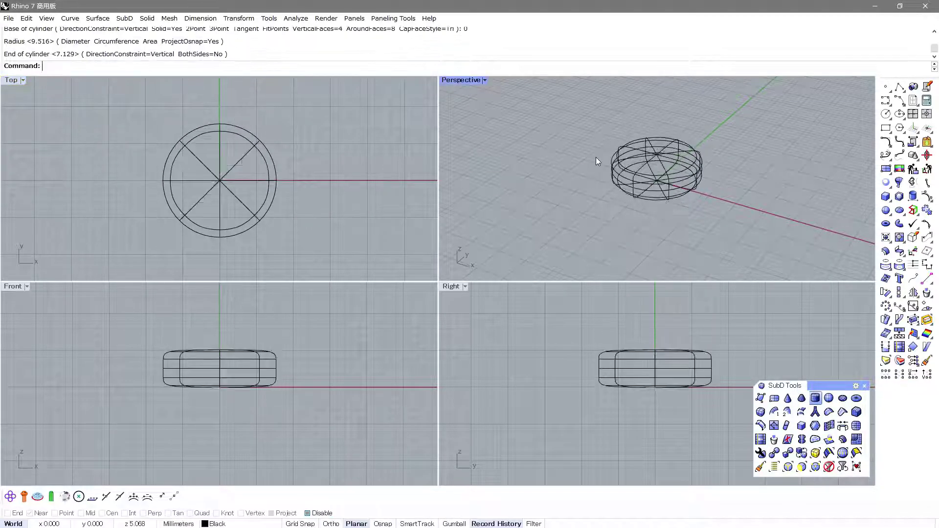
key("ctrl+m")
key("ctrl+alt+s")
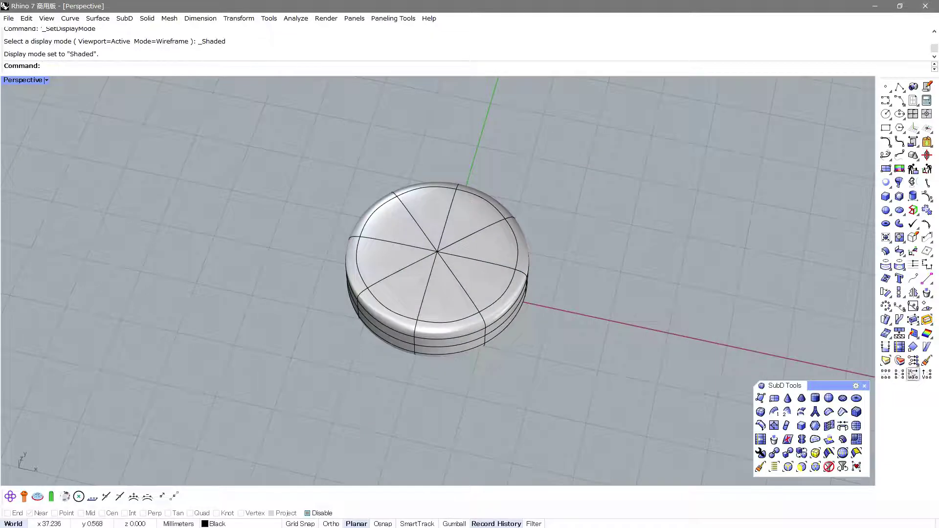
- Make Prong the current layer and run Crane circle-on-object on the disk
left_click(205, 525)
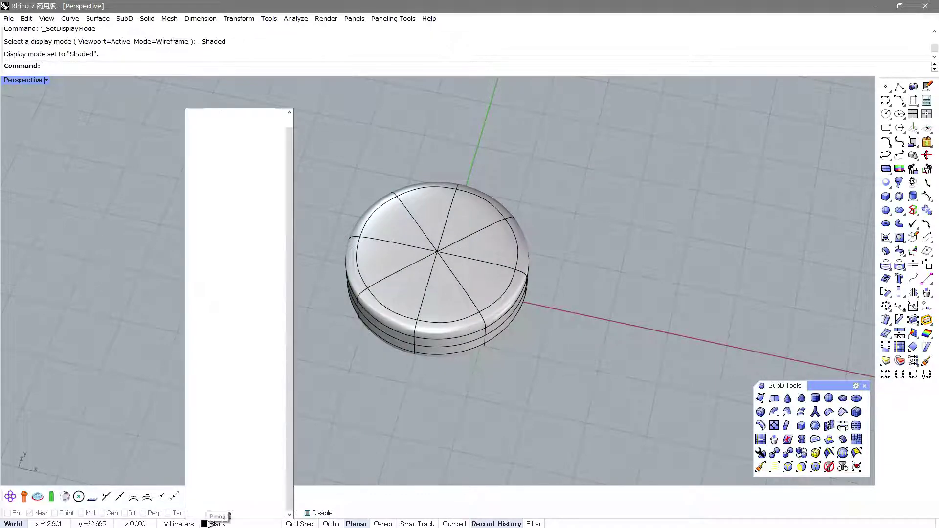
left_click(215, 487)
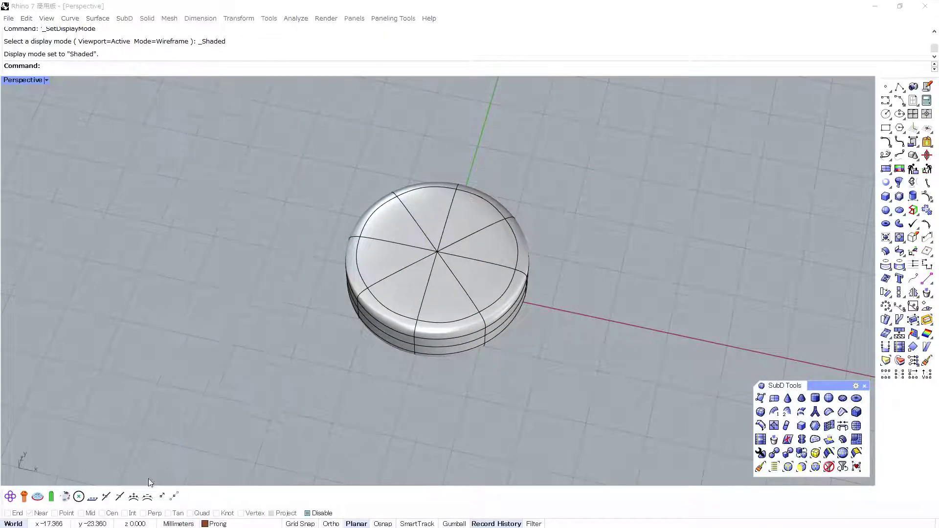
left_click(10, 496)
scroll(433, 303, "up", 5)
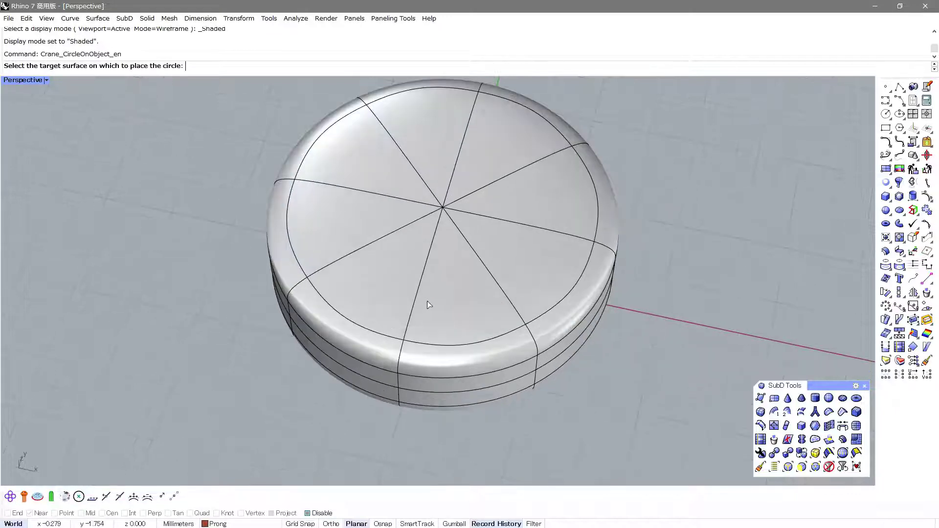
left_click(420, 315)
right_click_drag(420, 309, 384, 266)
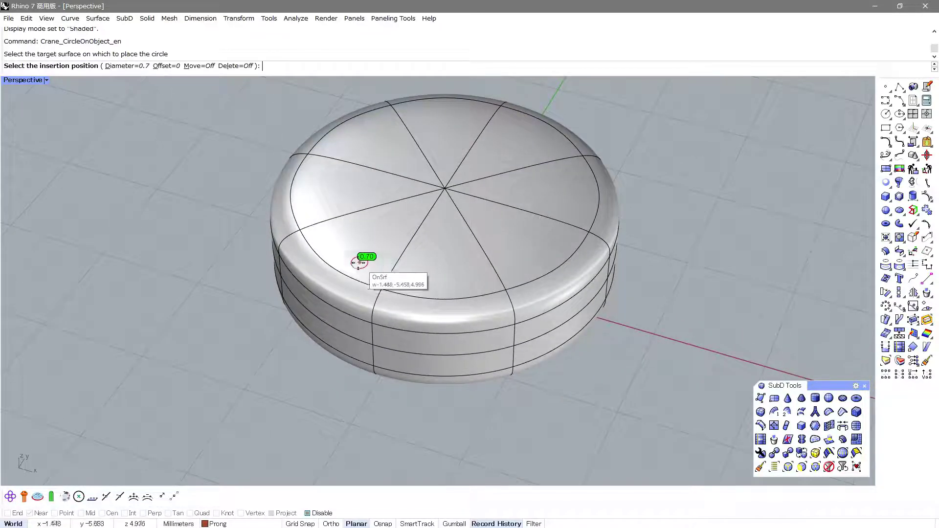
- Set the circle diameter to 0.5
left_click(117, 65)
type("0.")
key("Return")
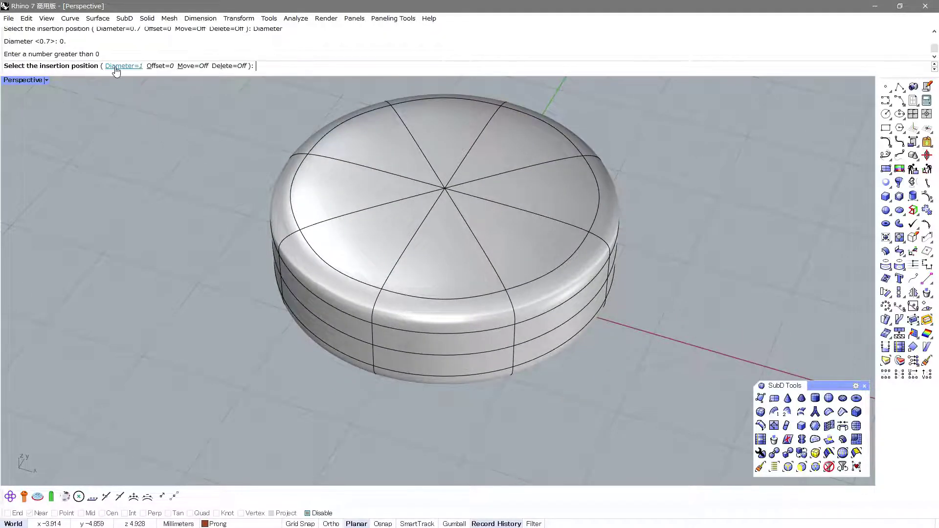
left_click(117, 67)
type("0.5")
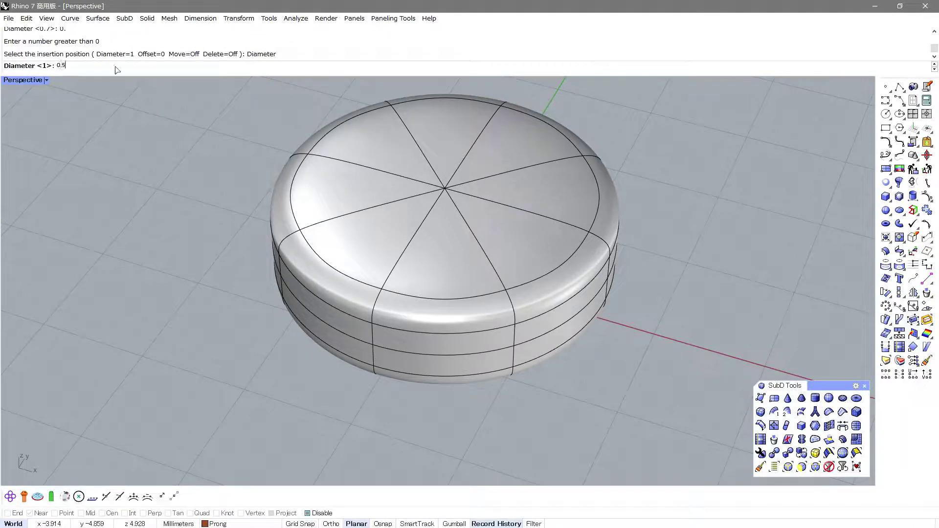
key("Return")
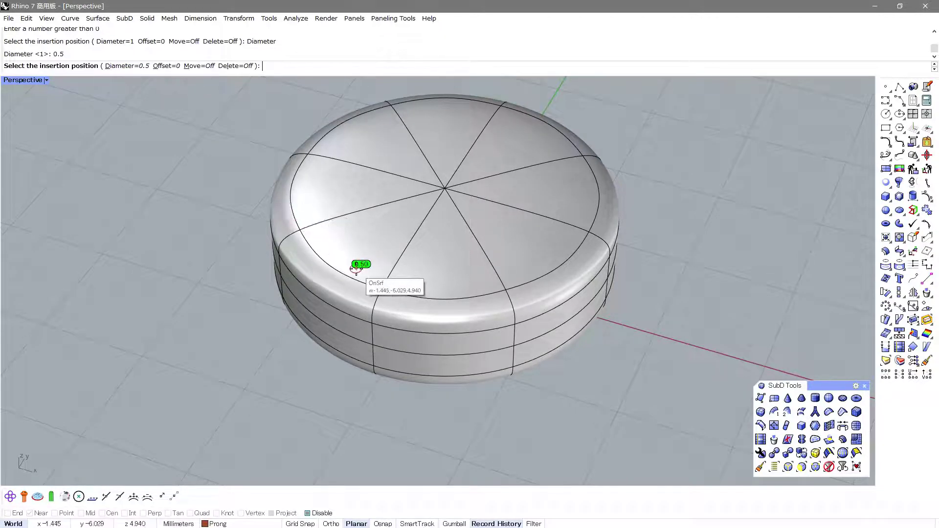
- Place the small circles across the disk's rounded upper edge and side
left_click(357, 269)
left_click(351, 305)
left_click(380, 333)
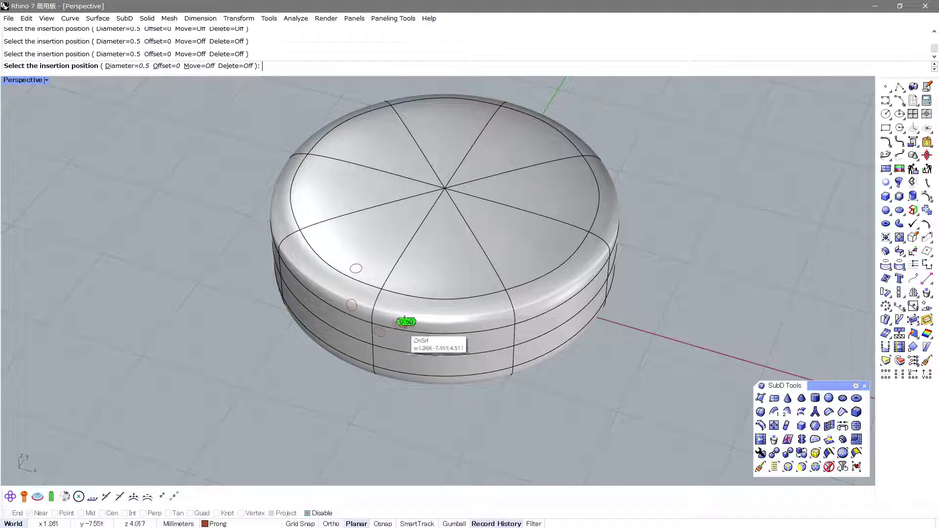
left_click(390, 297)
left_click(385, 272)
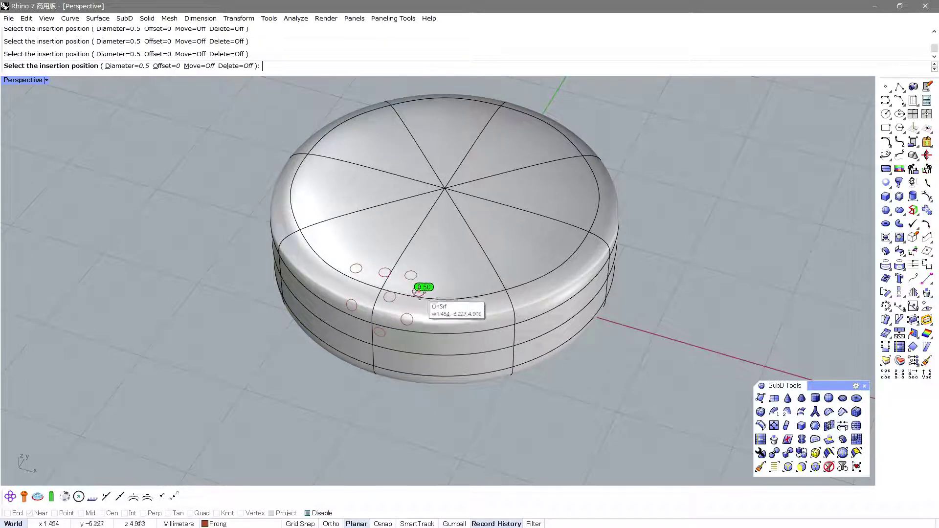
left_click(407, 319)
right_click_drag(342, 350, 362, 267)
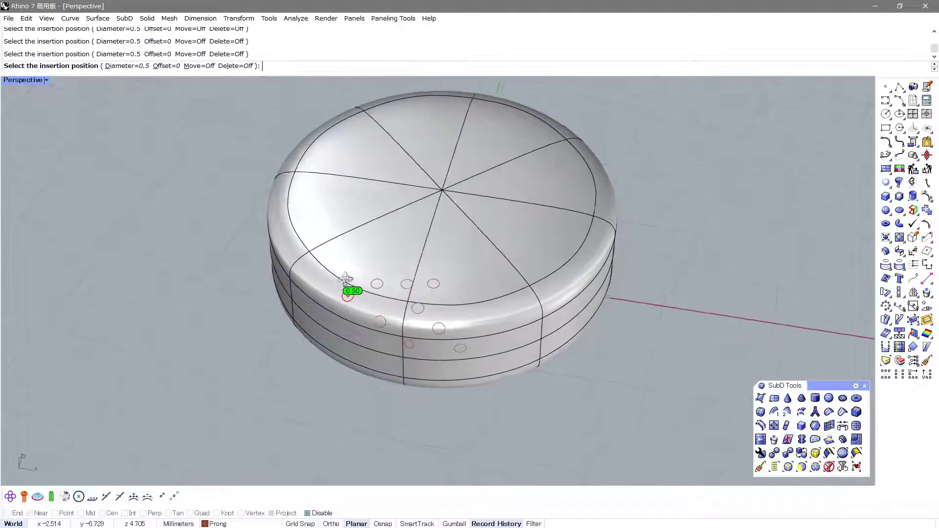
left_click(362, 267)
key("Return")
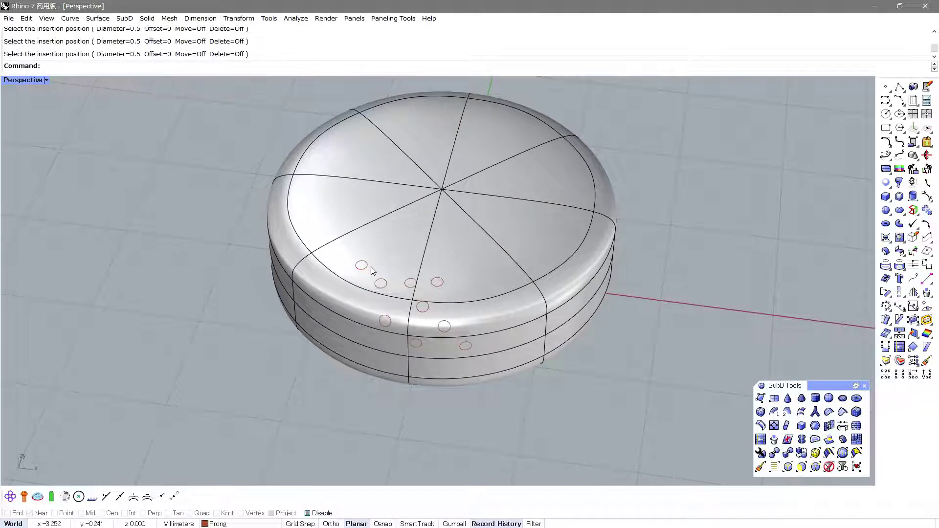
left_click(51, 494)
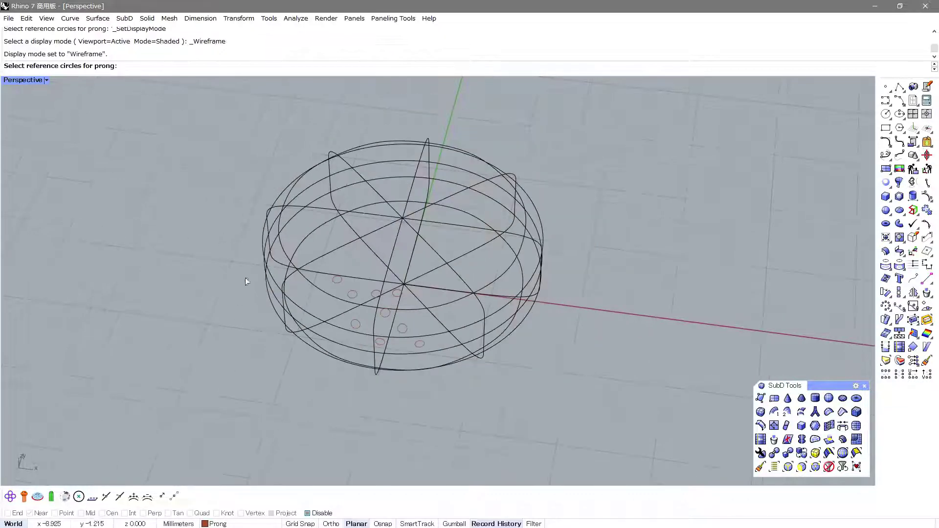
- Window-select the small circles and generate copper prongs on them
mouse_move(224, 231)
left_mouse_down()
mouse_move(448, 377)
mouse_move(459, 394)
left_mouse_up()
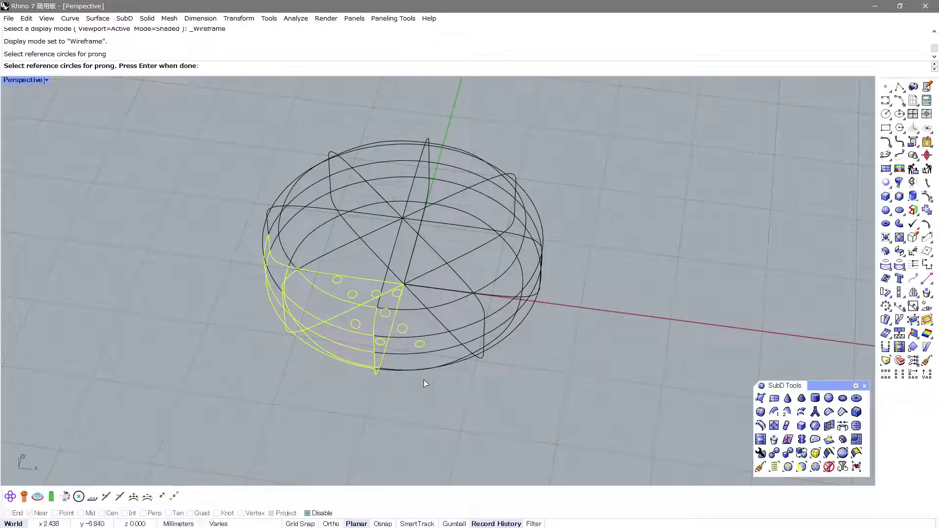
left_click(375, 358)
key("Return")
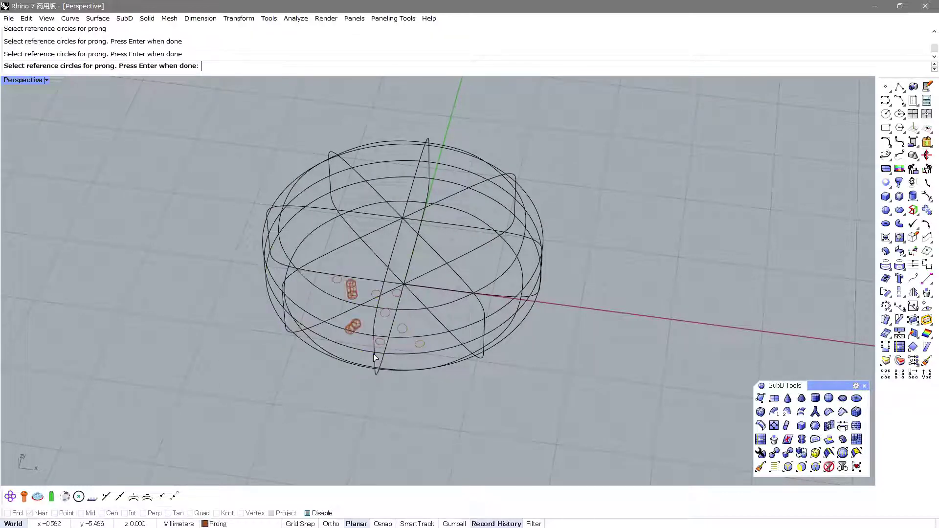
right_click_drag(461, 369, 403, 353)
- Inspect the prongs from the side and above, then switch to Ghosted display
key("ctrl+alt+s")
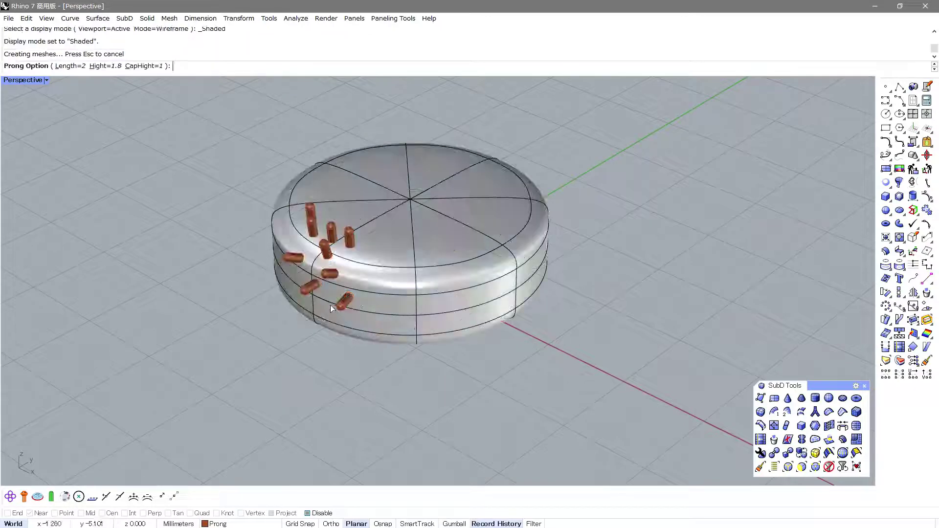
scroll(319, 305, "up", 2)
scroll(319, 305, "up", 2)
scroll(318, 305, "up", 2)
right_click_drag(319, 305, 298, 278)
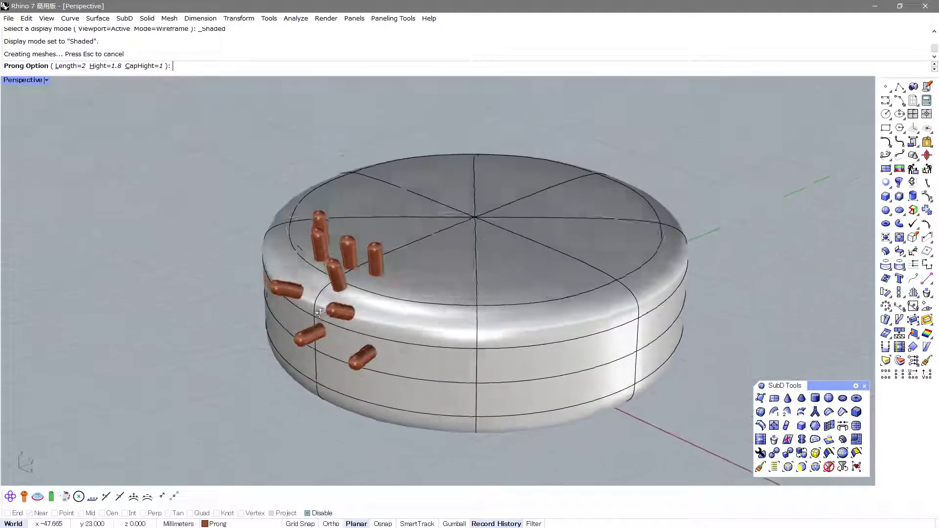
scroll(299, 278, "up", 1)
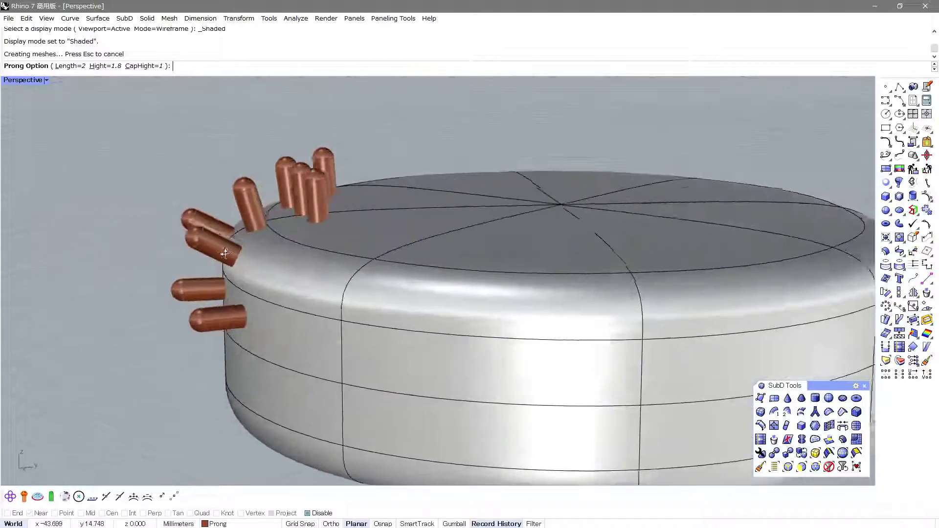
mouse_move(298, 278)
right_mouse_down()
mouse_move(247, 301)
mouse_move(272, 253)
mouse_move(261, 257)
mouse_move(259, 227)
right_mouse_up()
scroll(247, 301, "up", 3)
scroll(247, 300, "down", 3)
key("ctrl+alt+g")
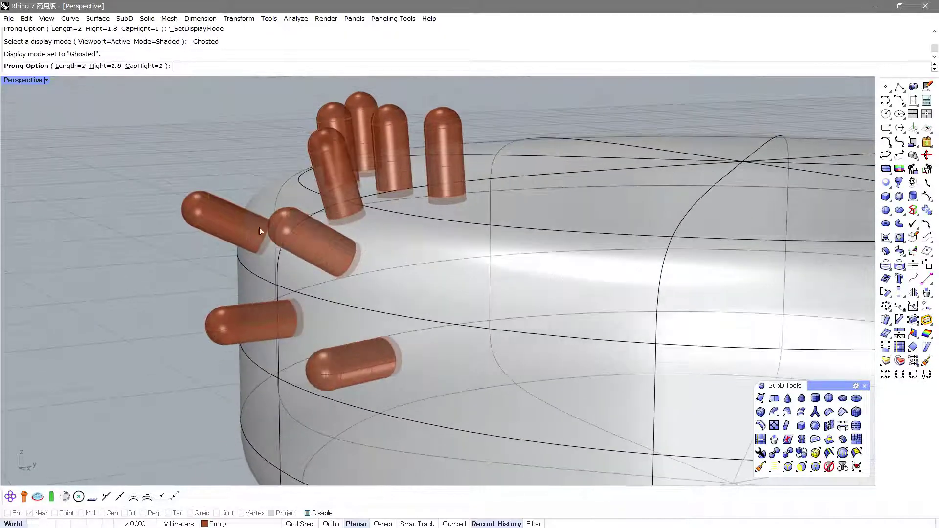
- Regenerate the disk prongs at height 1.2 with cap height 0.5, back in shaded display
left_click(95, 71)
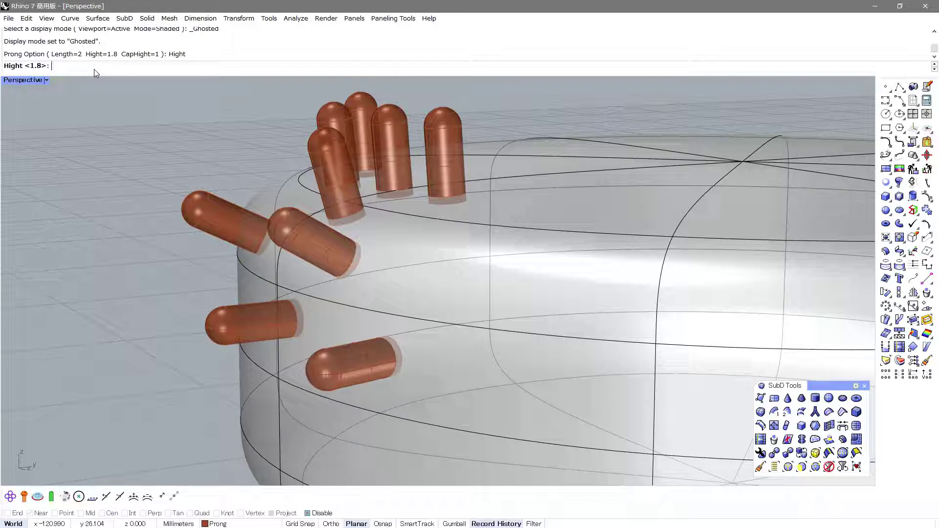
type("1.")
key("Return")
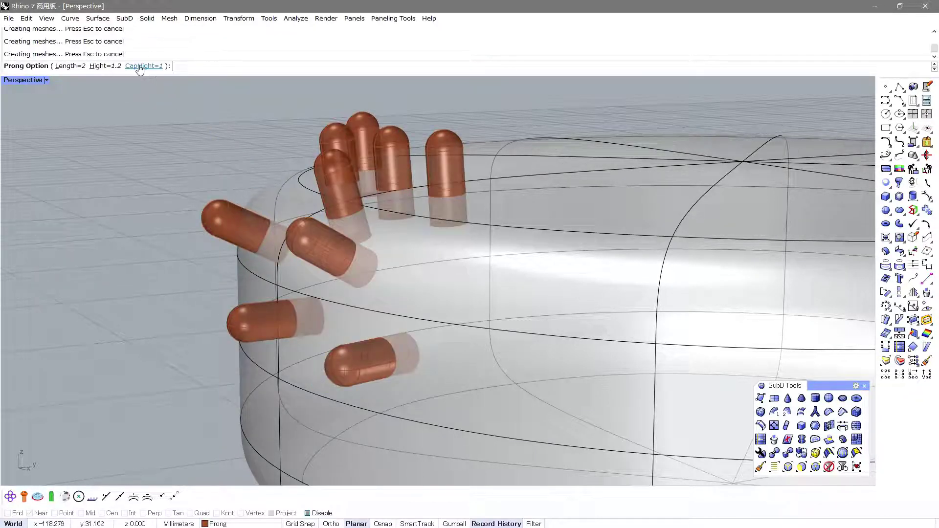
left_click(140, 68)
type("0")
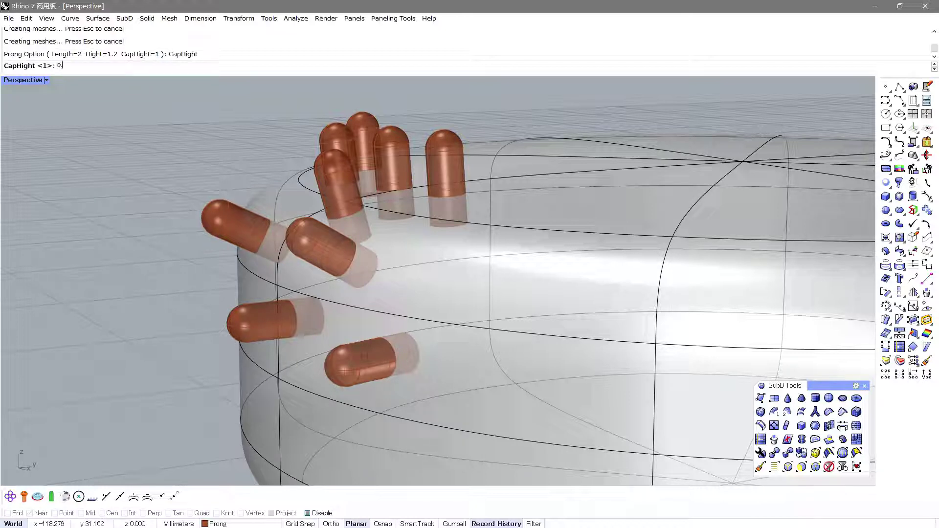
type("5")
key("Return")
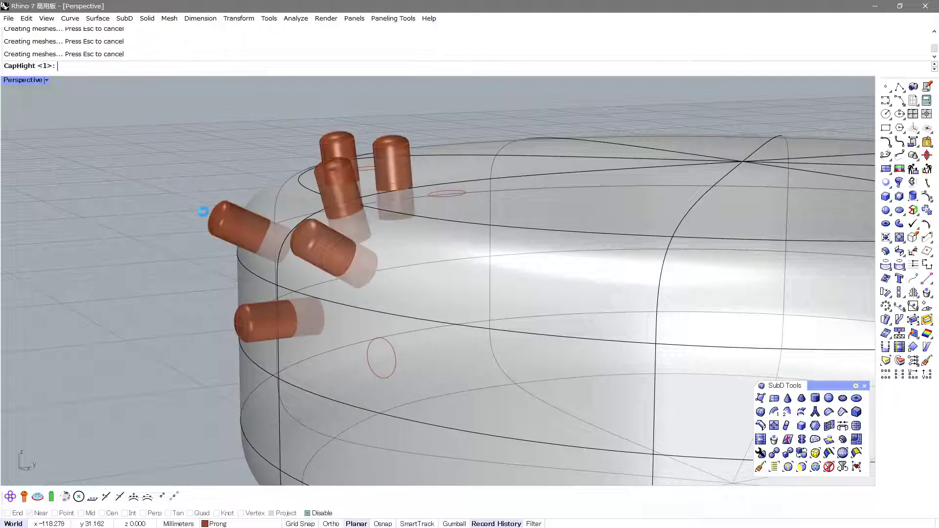
key("Return")
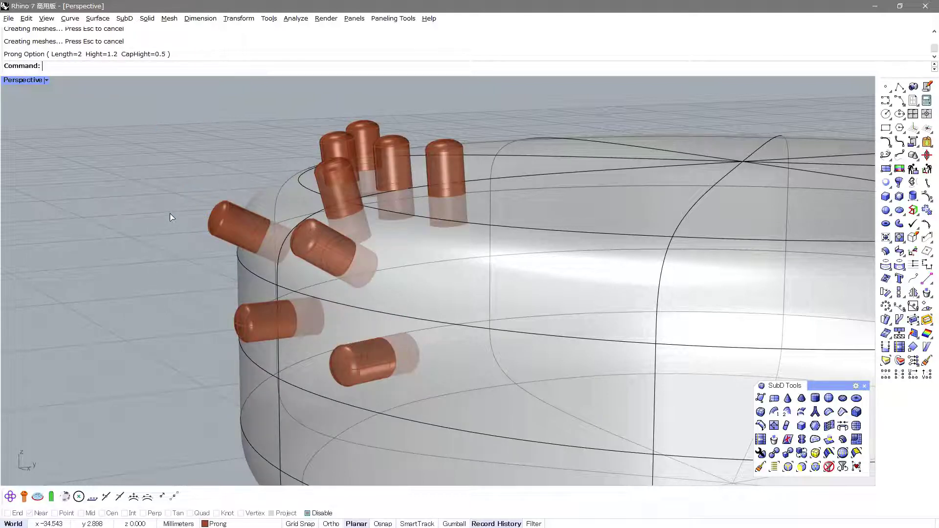
key("ctrl+alt+s")
- Orbit and zoom around the shaded disk to inspect the nine short prongs
mouse_move(170, 214)
right_mouse_down()
mouse_move(210, 253)
mouse_move(256, 259)
mouse_move(491, 240)
right_mouse_up()
mouse_move(806, 292)
right_mouse_down()
mouse_move(709, 288)
mouse_move(728, 226)
mouse_move(558, 268)
mouse_move(485, 264)
mouse_move(413, 241)
mouse_move(337, 259)
mouse_move(346, 284)
mouse_move(391, 292)
right_mouse_up()
scroll(631, 271, "up", 4)
scroll(391, 292, "down", 2)
scroll(192, 218, "down", 3)
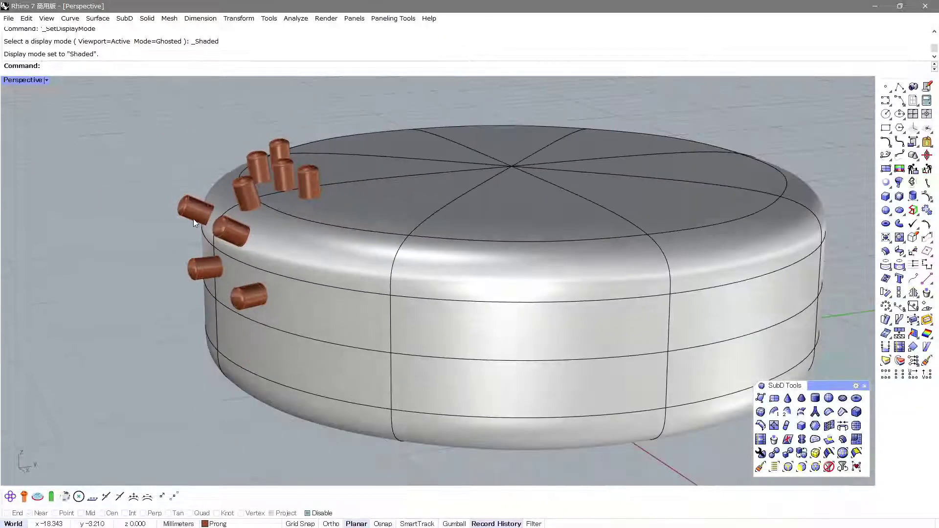
right_click_drag(192, 219, 254, 245)
scroll(268, 252, "up", 3)
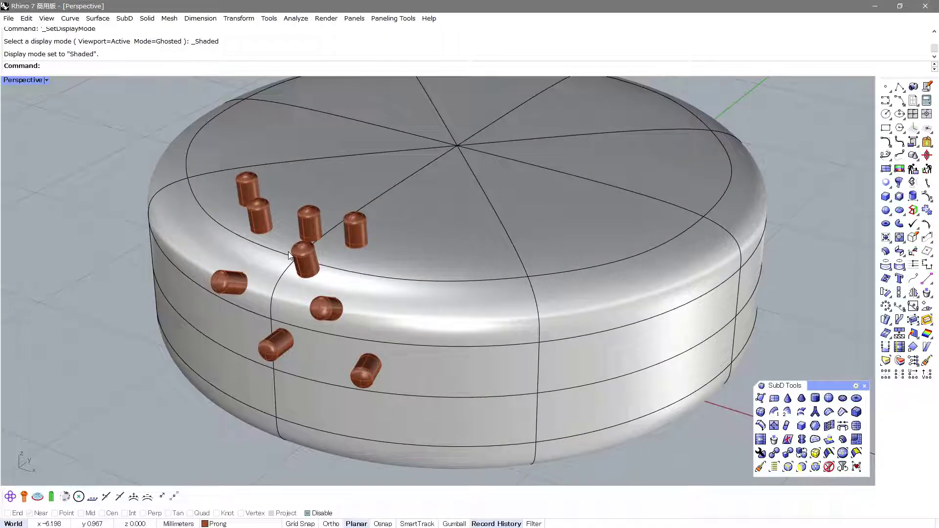